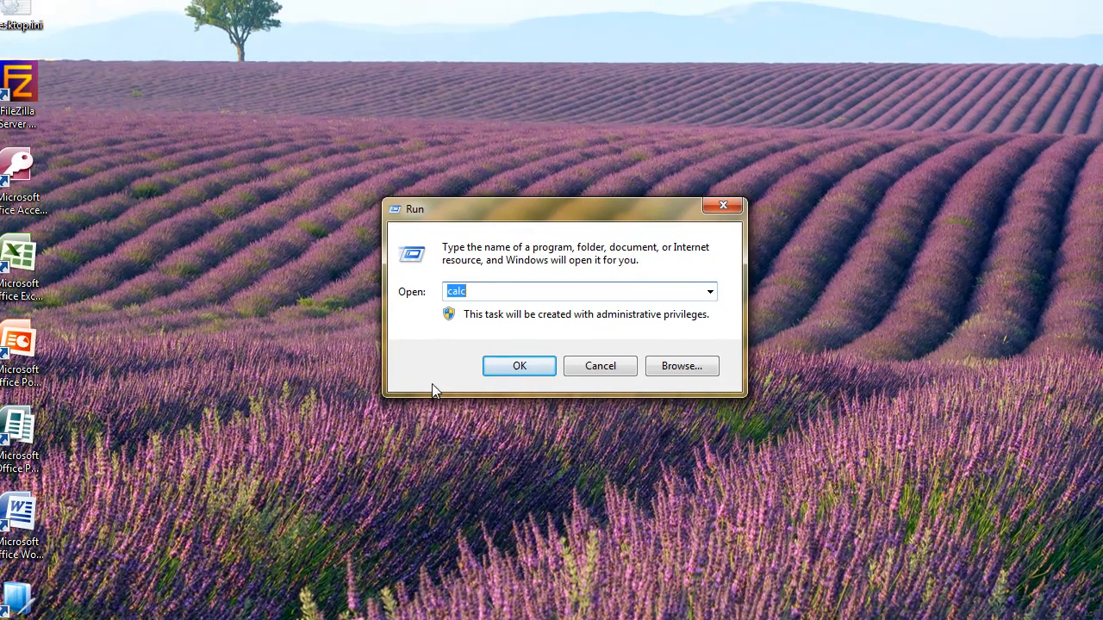
Step: Clear the Run dialog's command, bring the dialog up again from the Start menu, and close it
key(BackSpace)
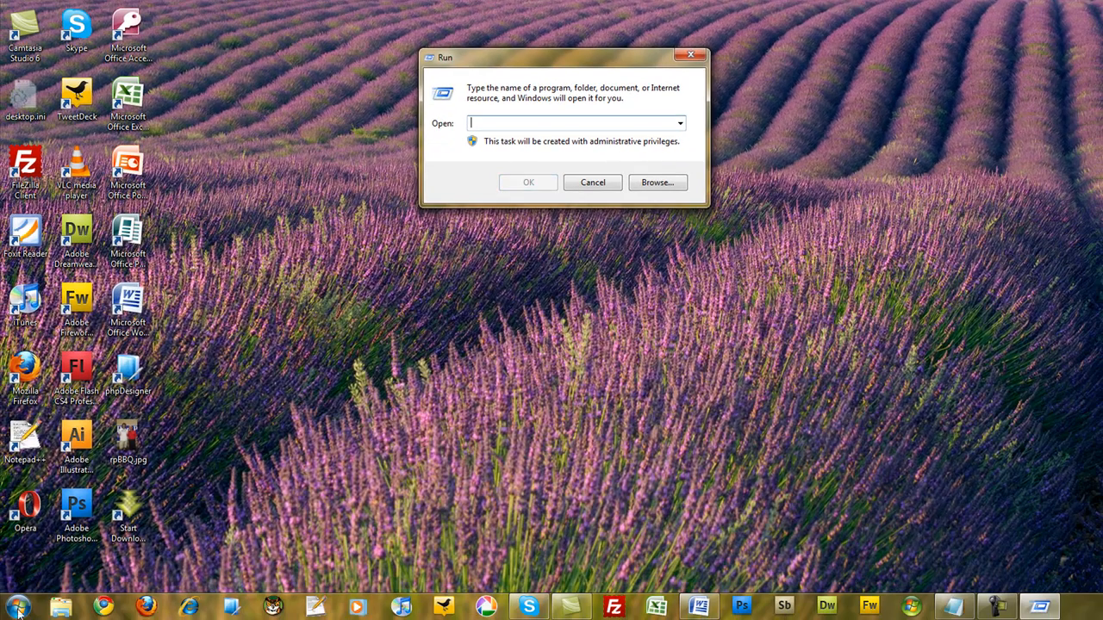
click(19, 610)
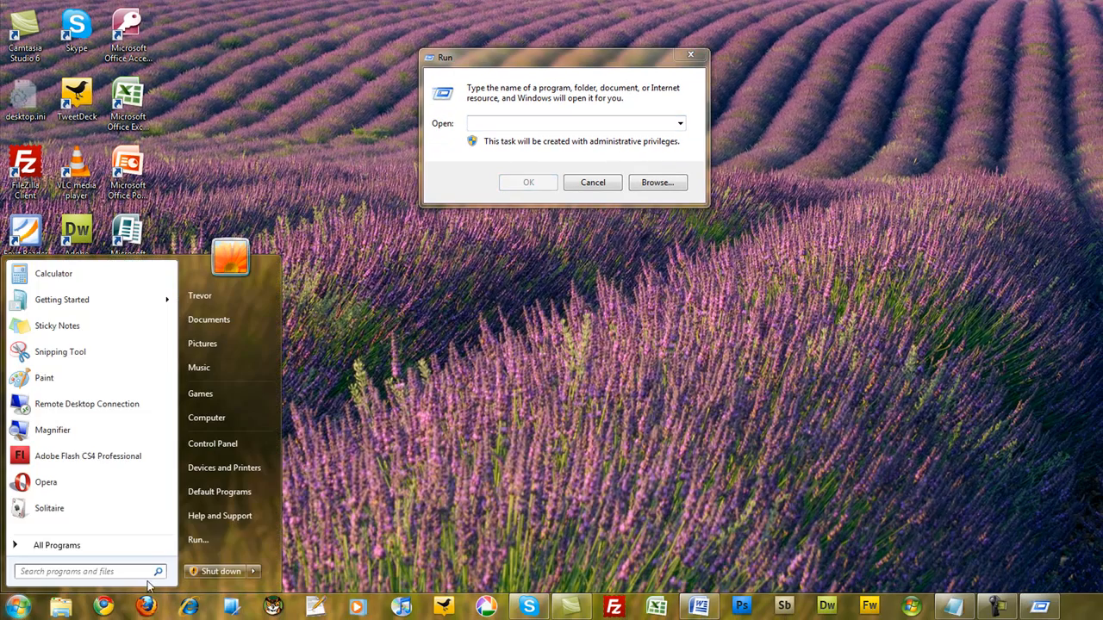
click(193, 545)
drag(639, 61, 621, 98)
click(673, 93)
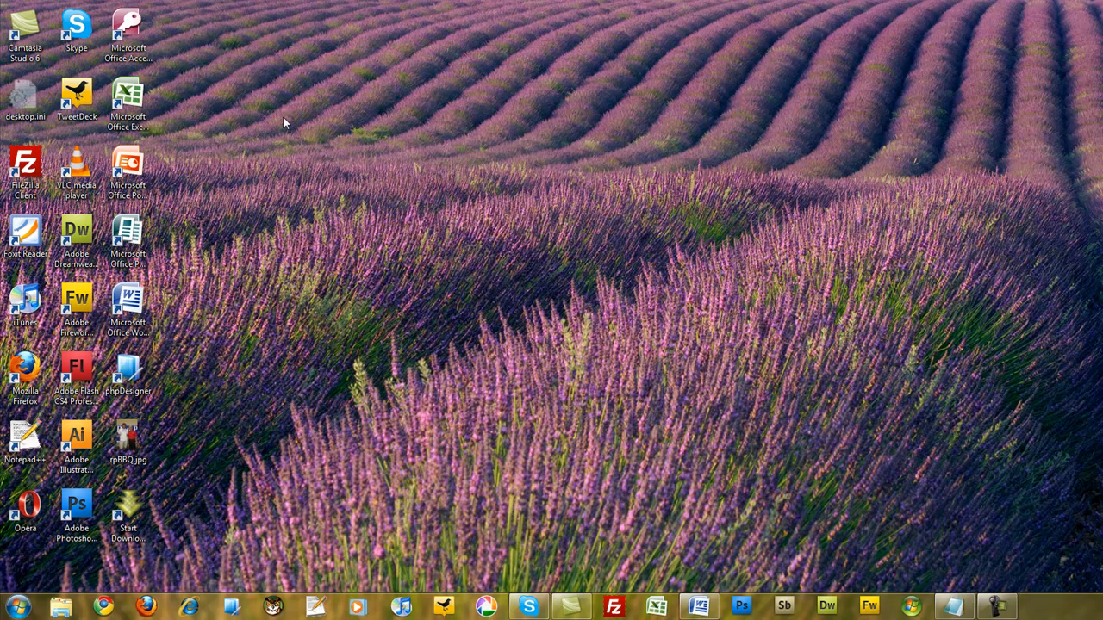
Step: Examine the Run command option in the Start menu customization settings, and close the settings without changing anything
click(19, 608)
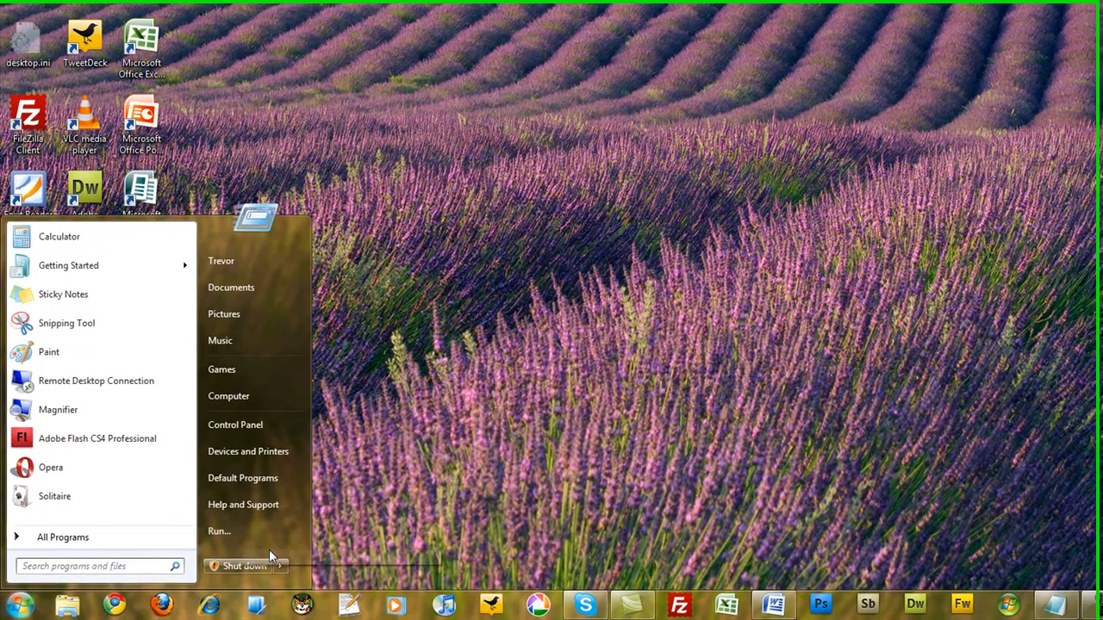
right_click(242, 558)
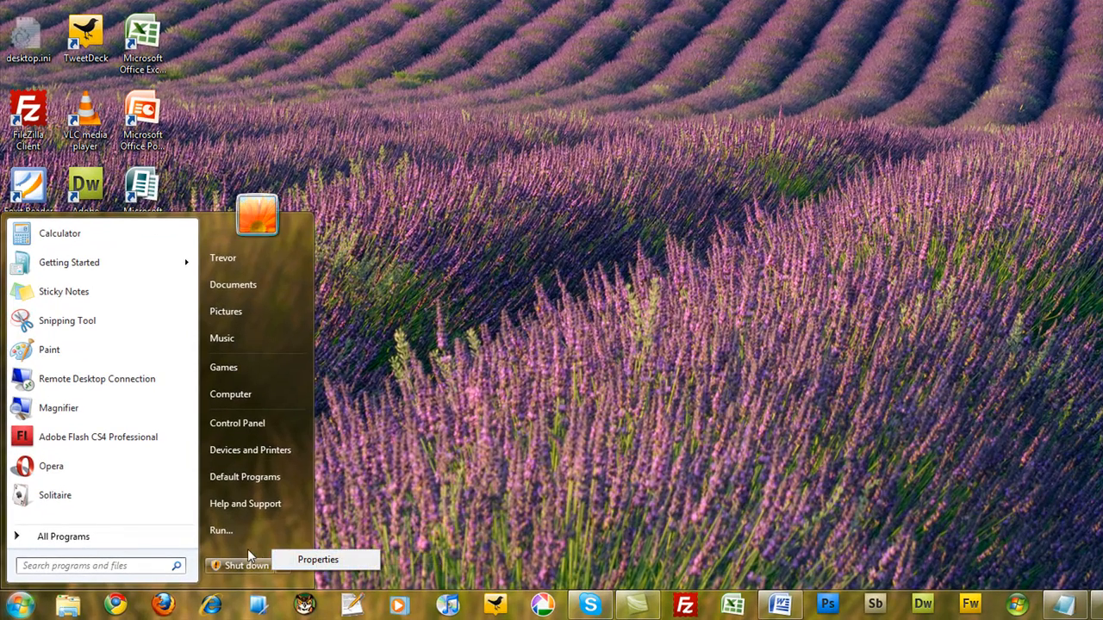
click(318, 560)
drag(172, 248, 369, 59)
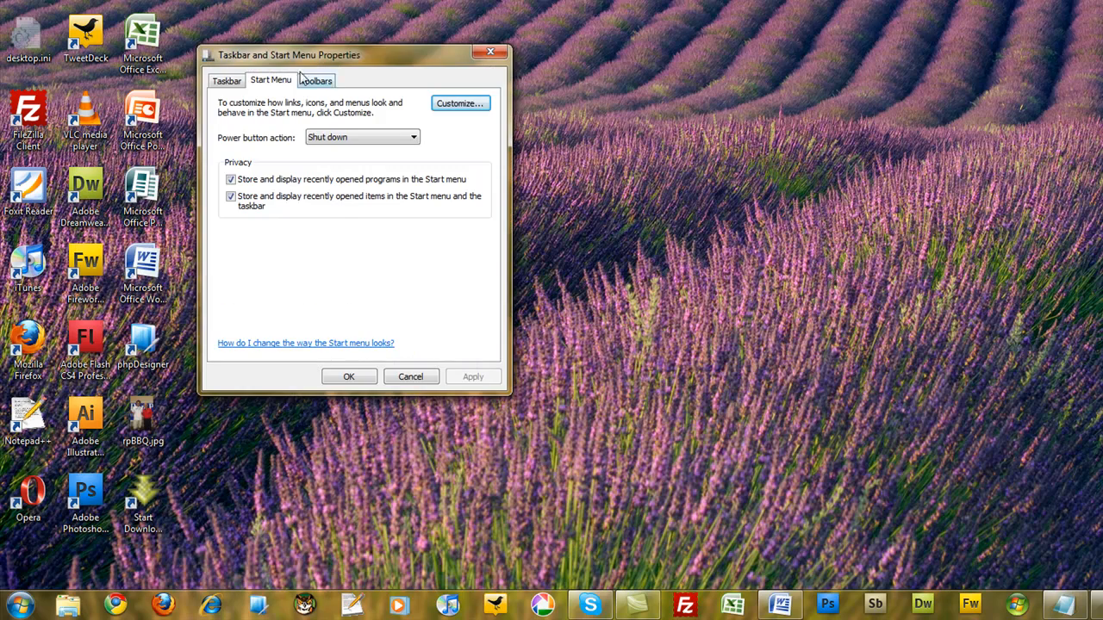
click(447, 104)
drag(484, 160, 487, 284)
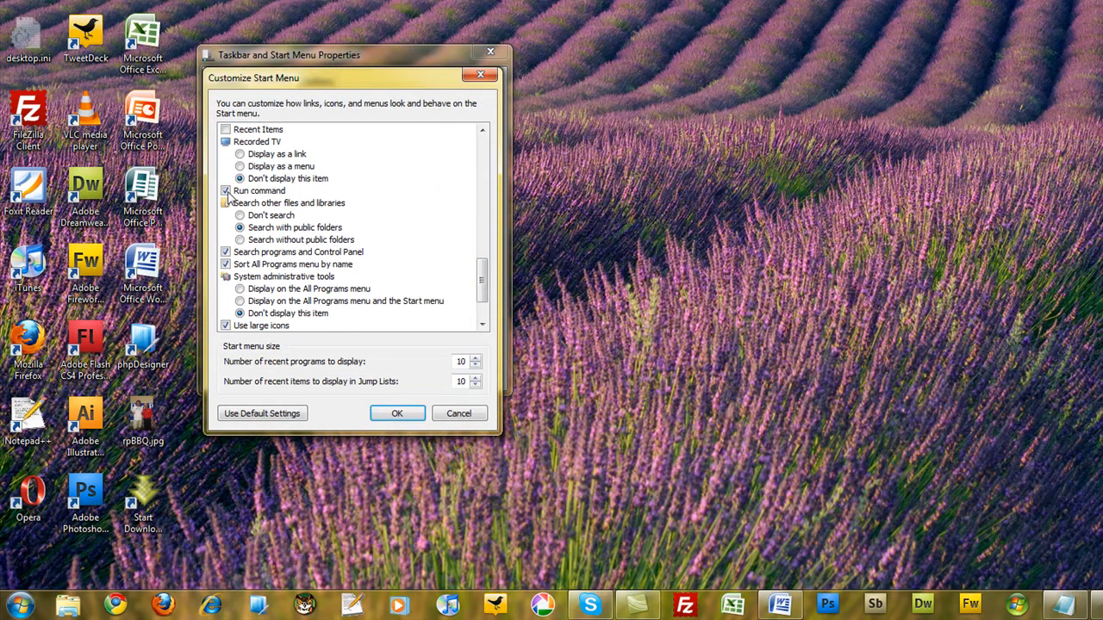
click(463, 415)
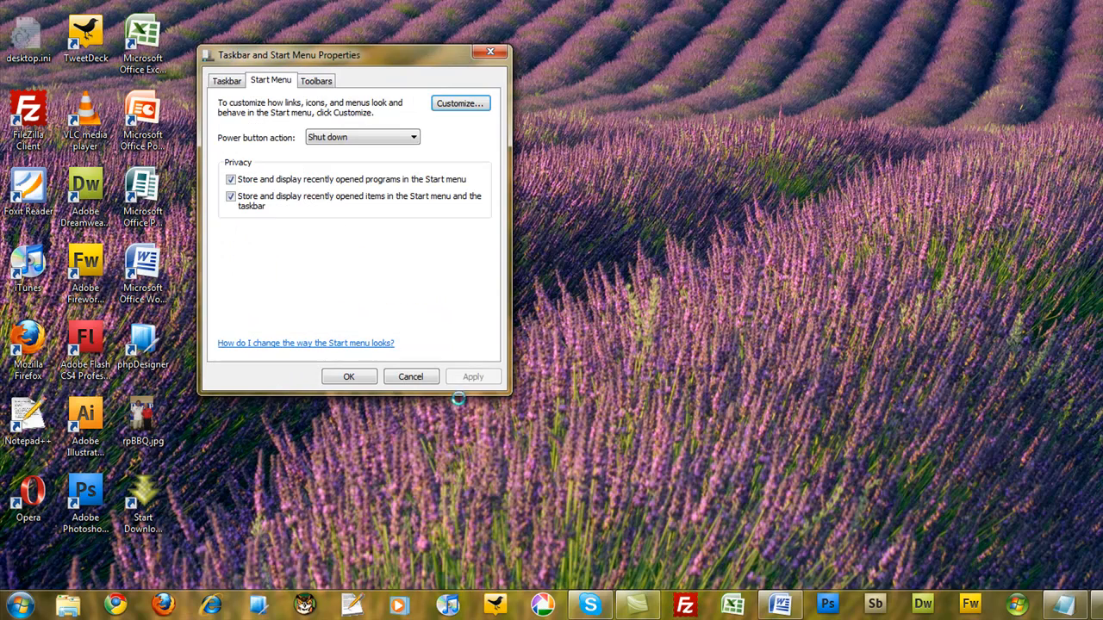
click(490, 53)
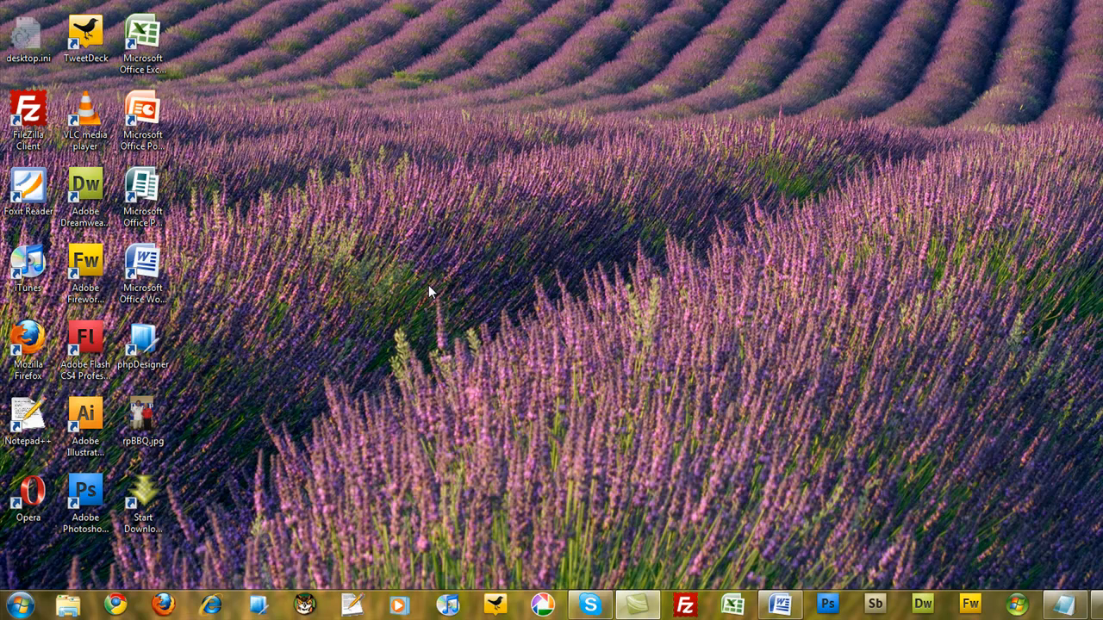
Step: Launch Calculator from the Run dialog with the command calc, and close it
key(super+r)
drag(199, 419, 618, 112)
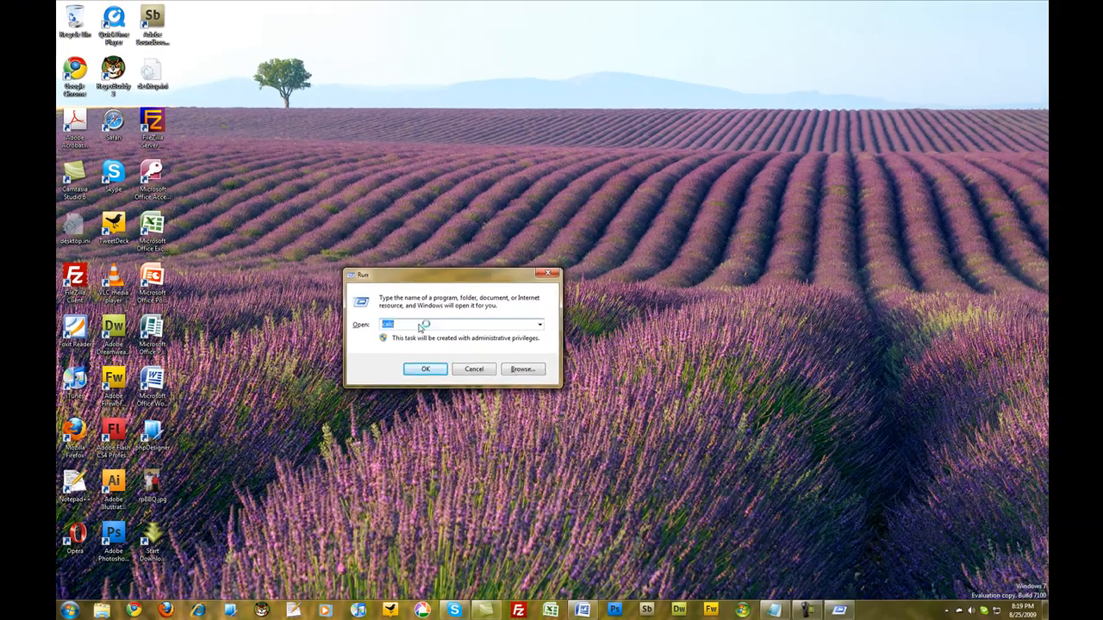
key(Return)
click(406, 176)
Step: Open the F: drive from the Run dialog with the path f:\, and close its folder window
key(super+r)
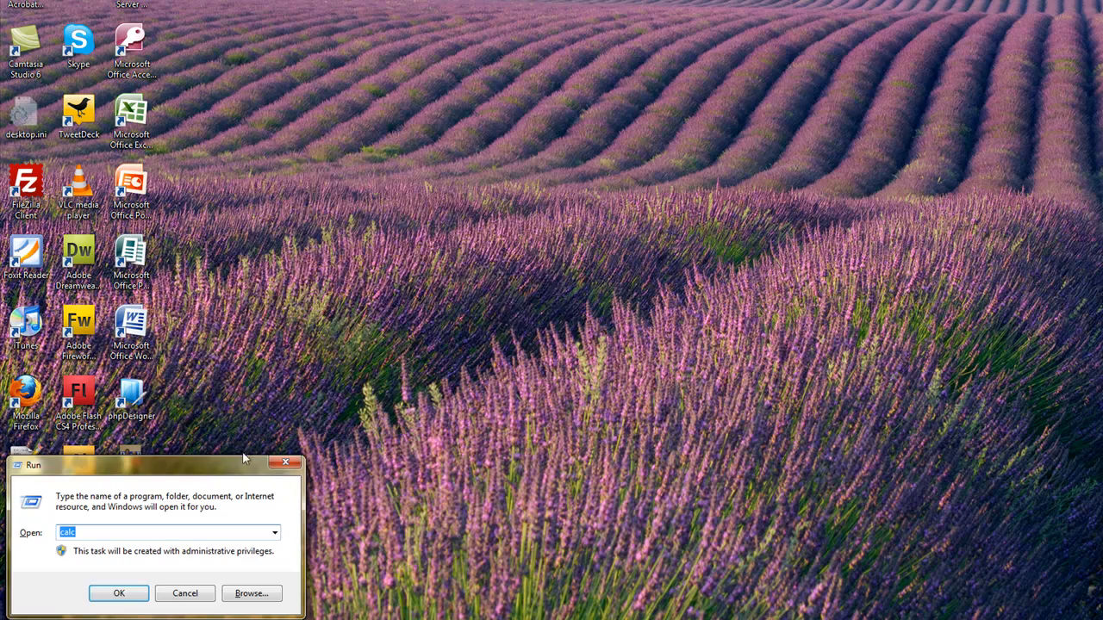
drag(239, 472, 505, 116)
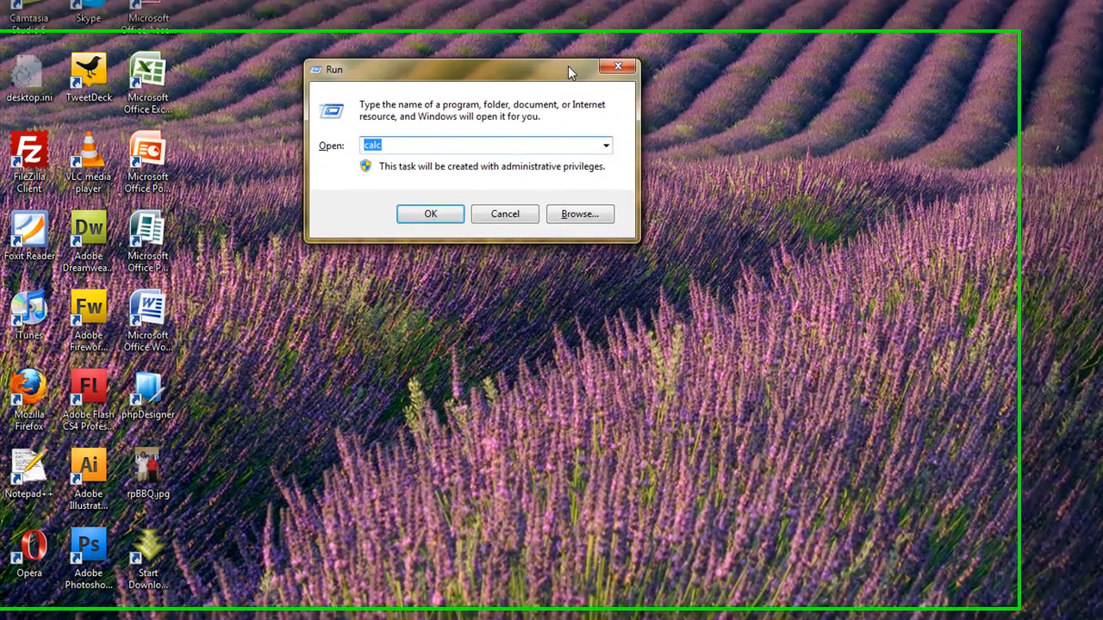
text(f:\)
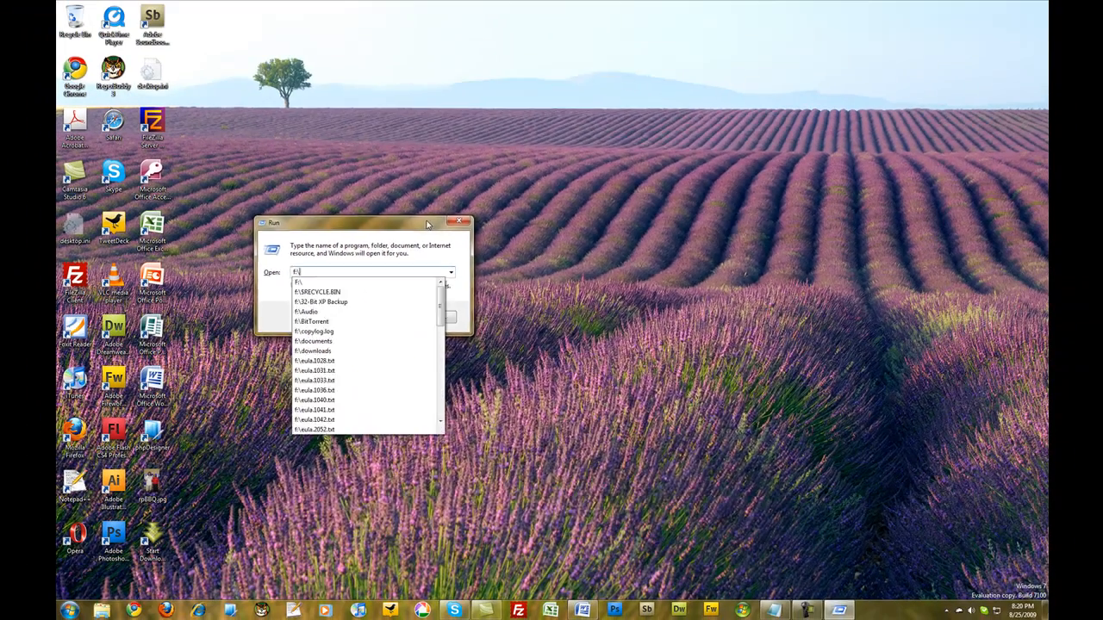
key(Return)
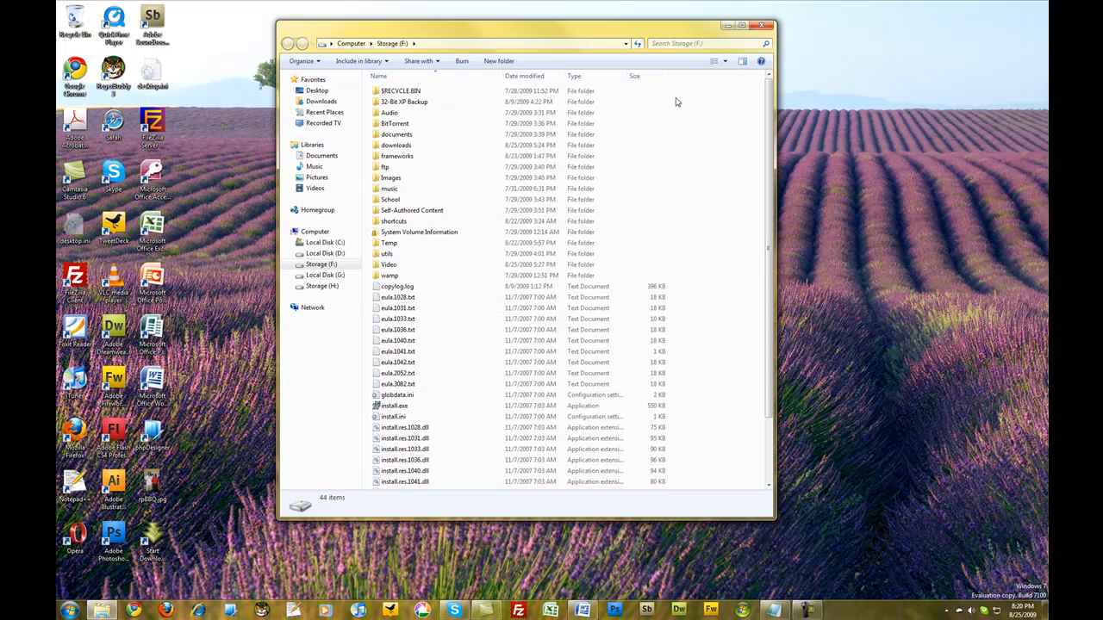
click(762, 25)
Step: Launch the command prompt from the Run dialog with cmd, and close it
key(super+r)
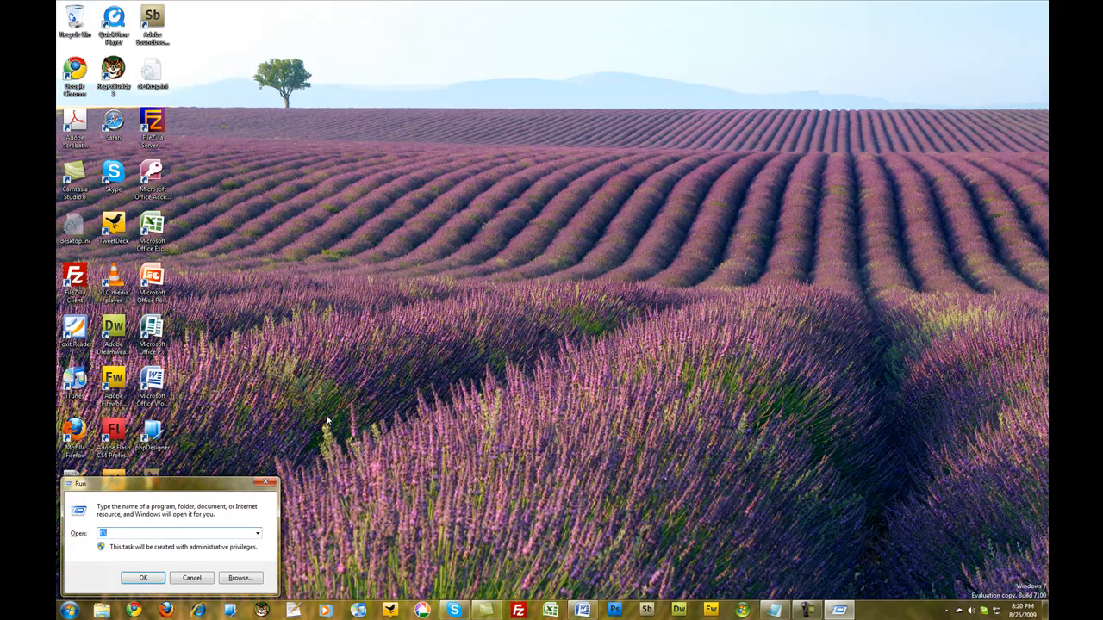
drag(190, 484, 436, 209)
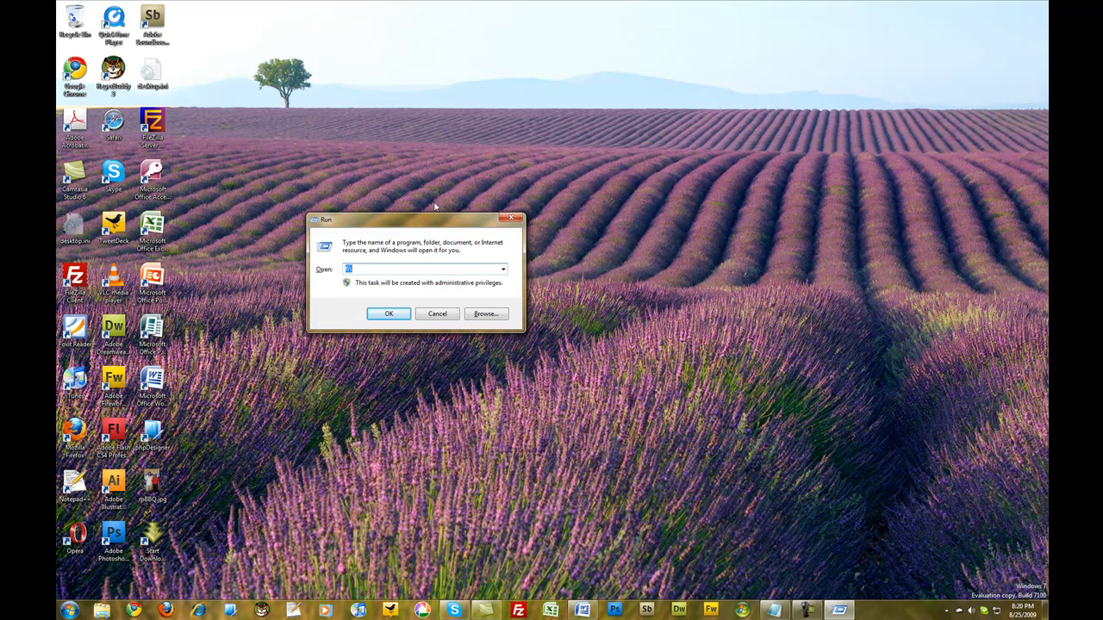
text(cmd)
key(Return)
key(alt+F4)
Step: Launch Firefox from the Run dialog with the command firefox
key(super+r)
drag(204, 485, 439, 190)
text(firefo)
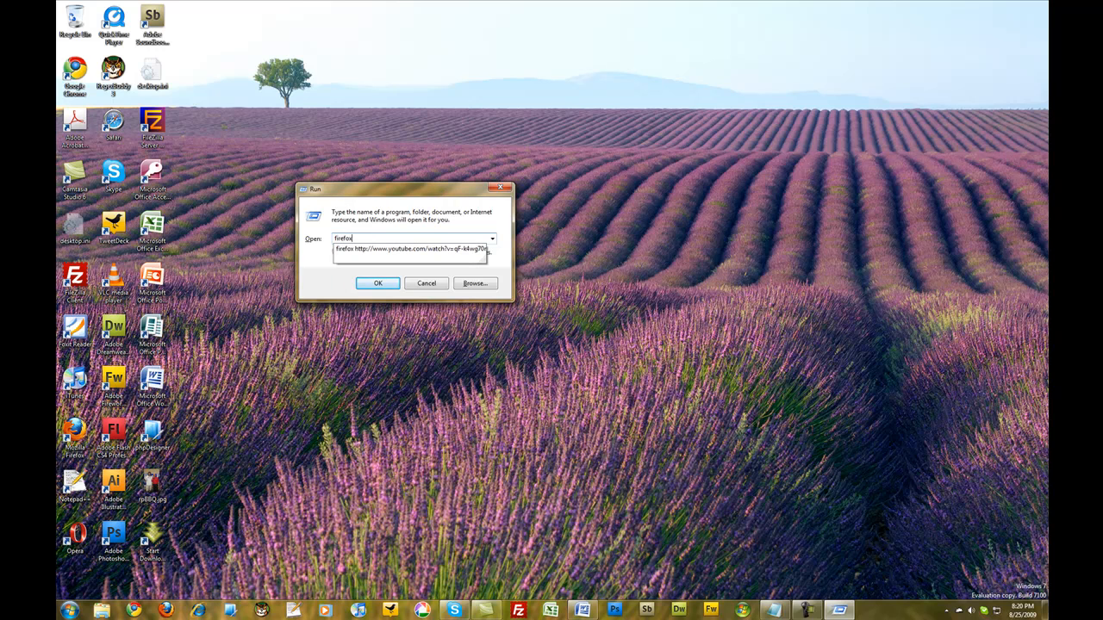
text(x)
key(Return)
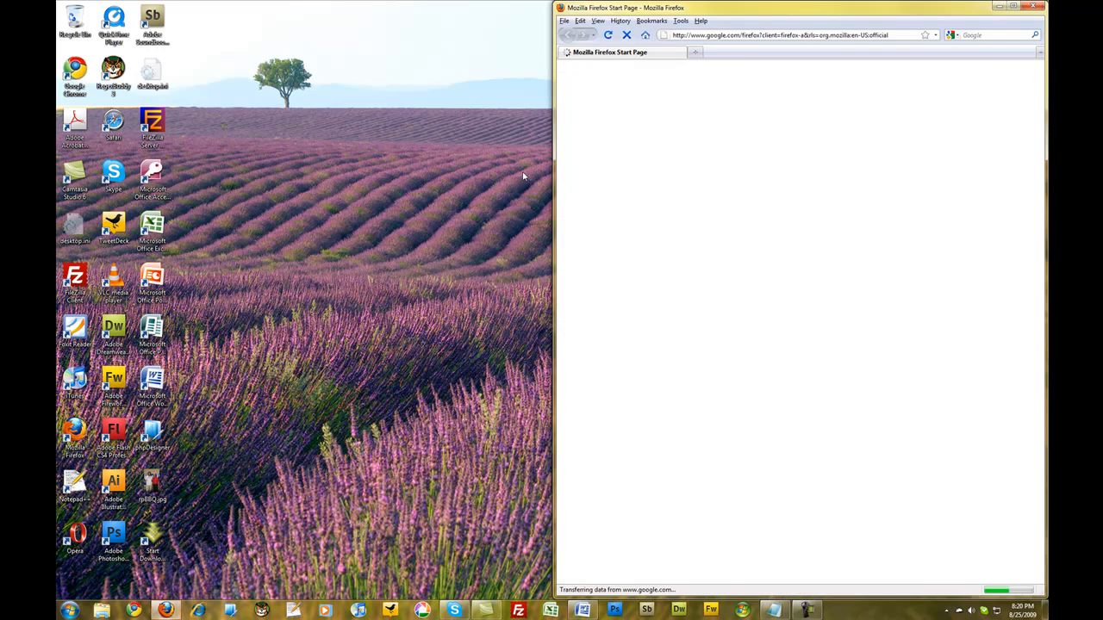
Step: Shrink the Firefox window, move it to the middle of the desktop, and close it
drag(556, 2, 606, 226)
drag(688, 229, 410, 85)
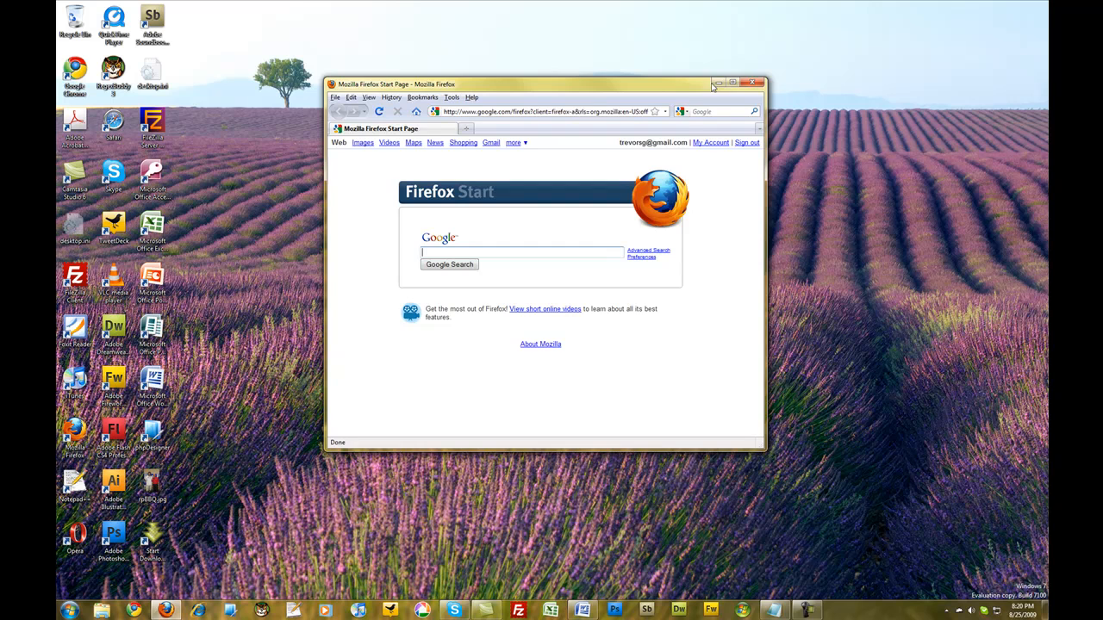
click(754, 83)
Step: Run the command firefox google.com youtube.com digg.com from the Run dialog to open the three sites in separate tabs
key(super+r)
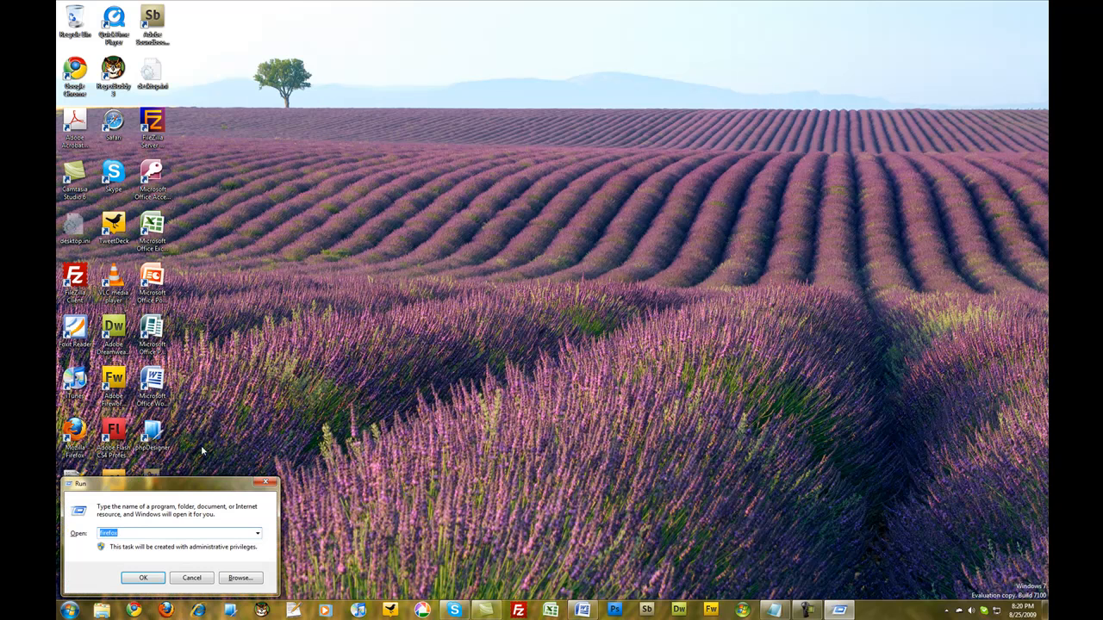
drag(198, 483, 411, 246)
click(391, 295)
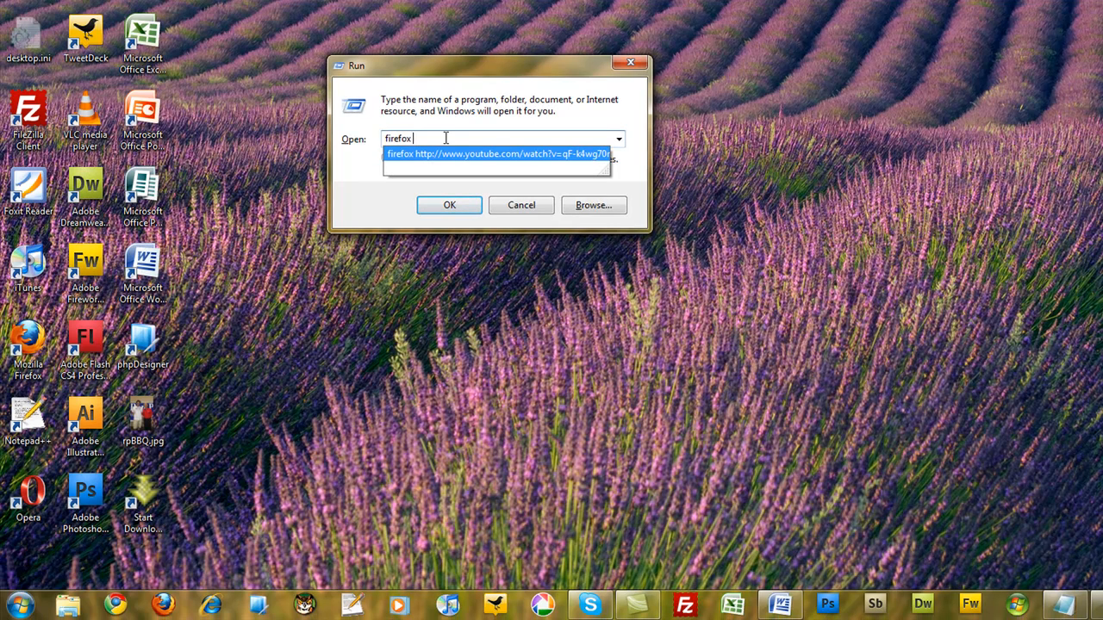
text(google.com)
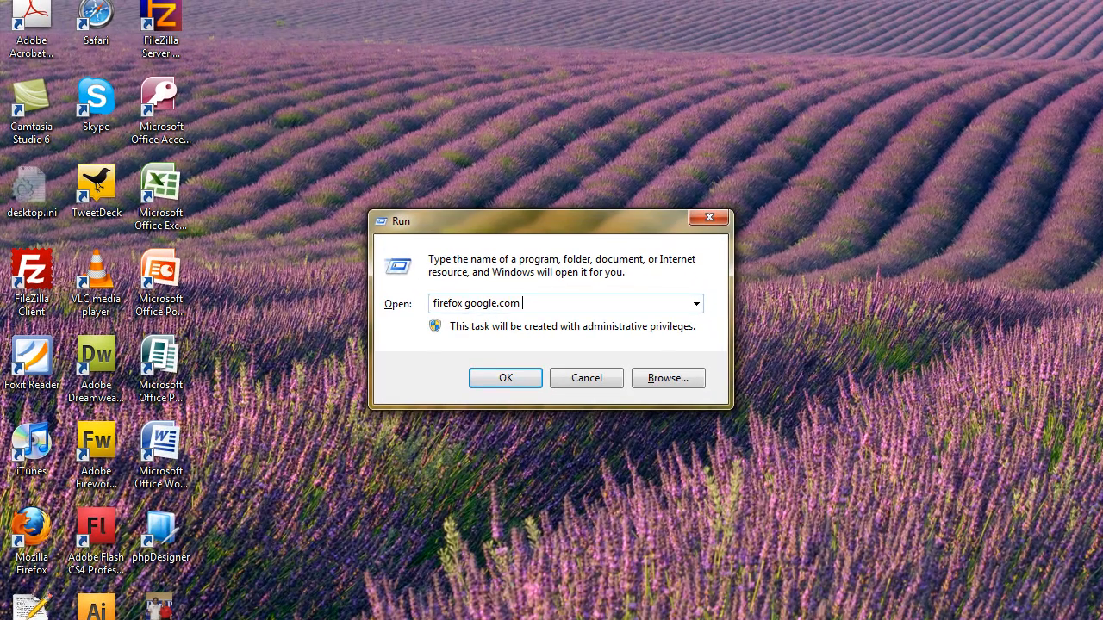
text( youtube.)
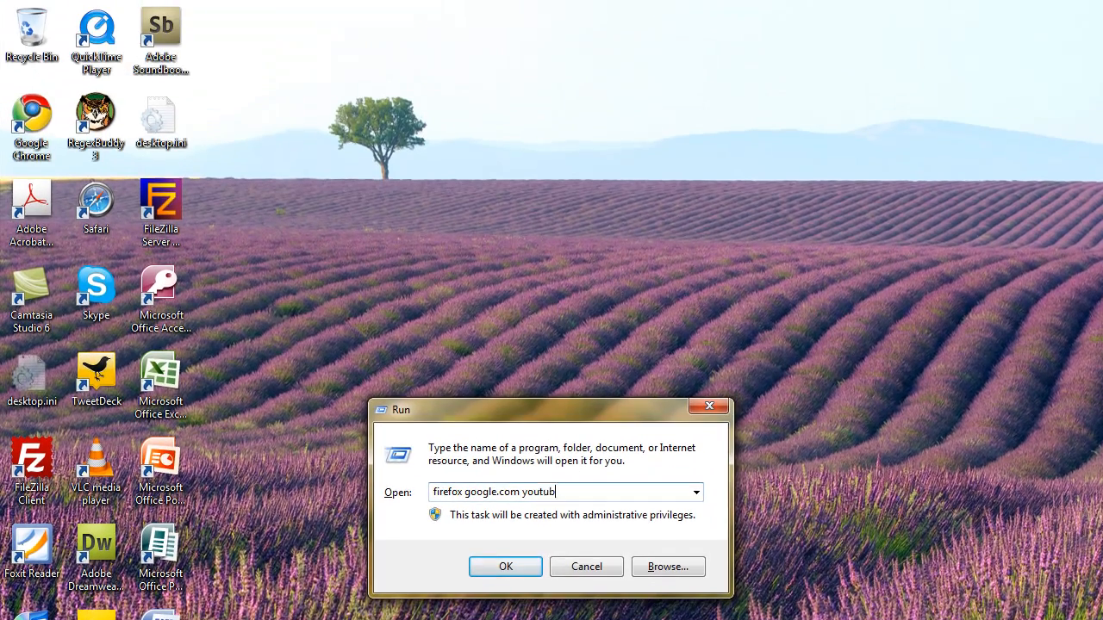
text(com digg.com)
key(Return)
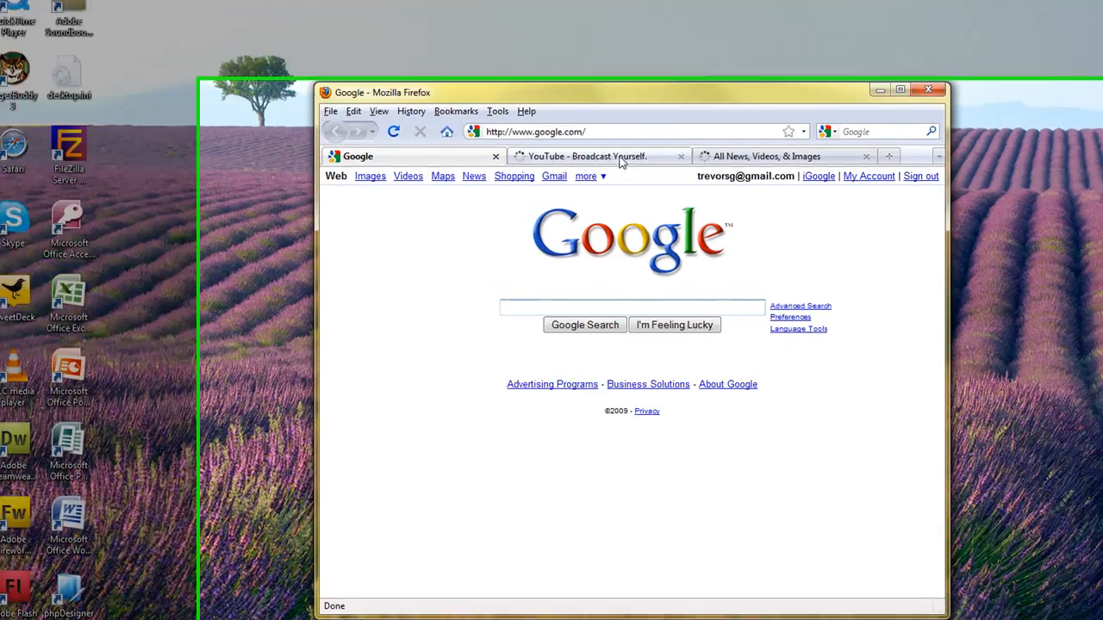
Step: View the Digg, YouTube and Google tabs in turn, and close Firefox
click(708, 181)
click(599, 95)
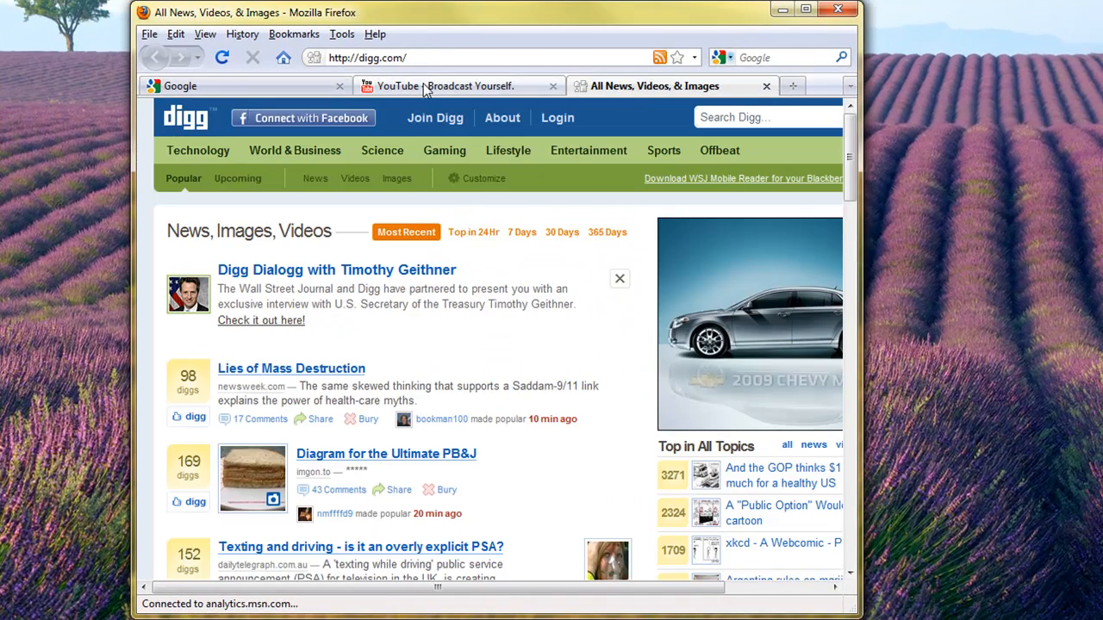
click(389, 93)
click(265, 89)
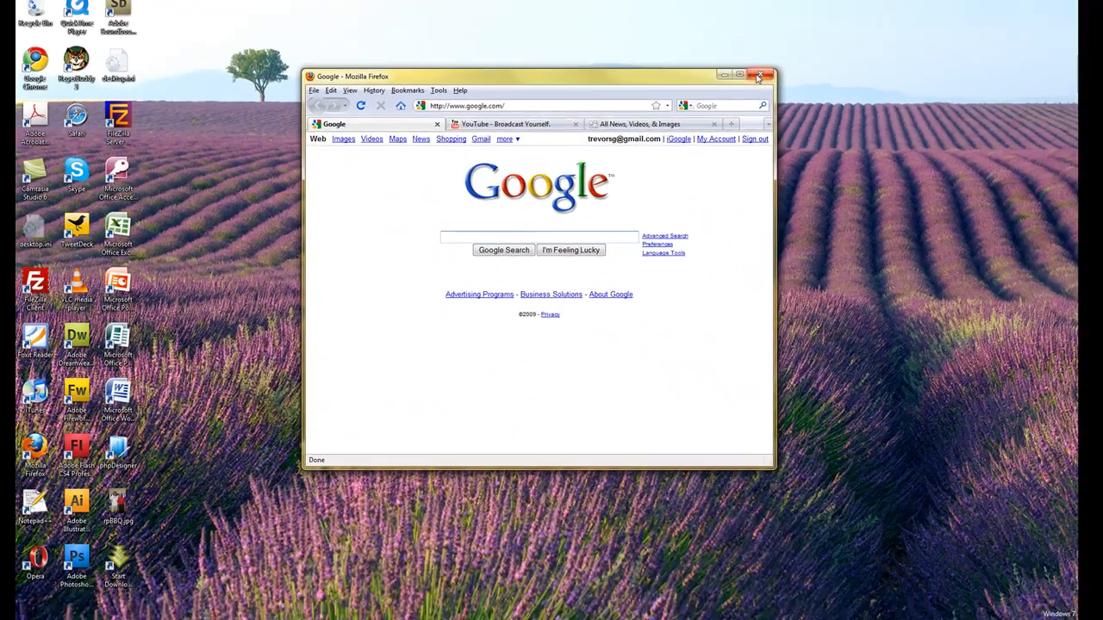
click(838, 9)
Step: Launch Microsoft Word from the Run dialog with the command winword, and close it
key(super+r)
drag(238, 488, 579, 200)
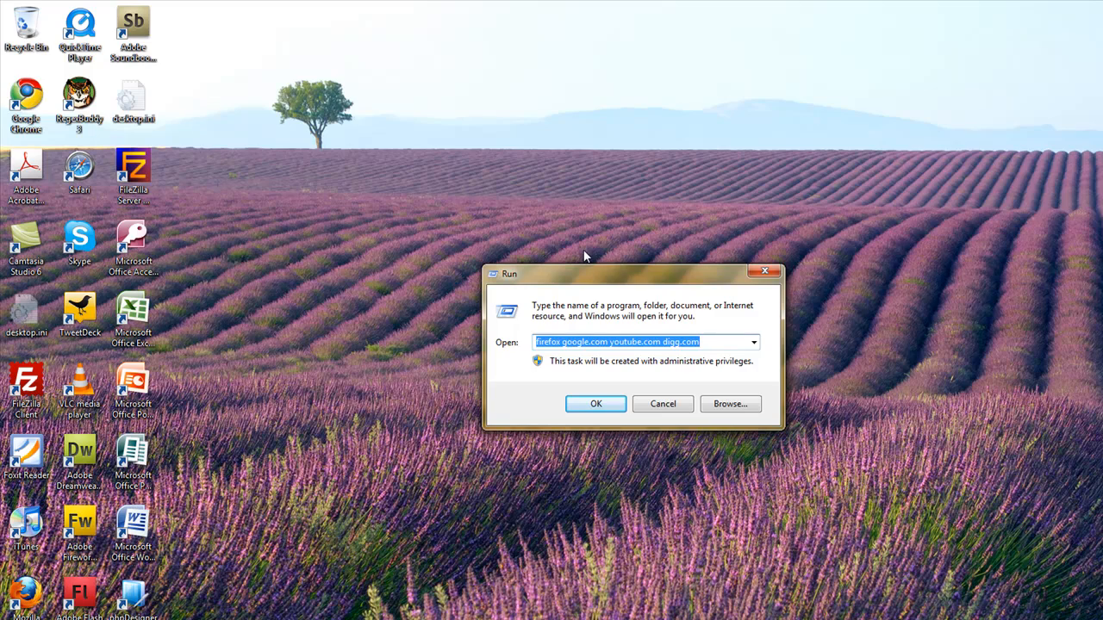
text(winword)
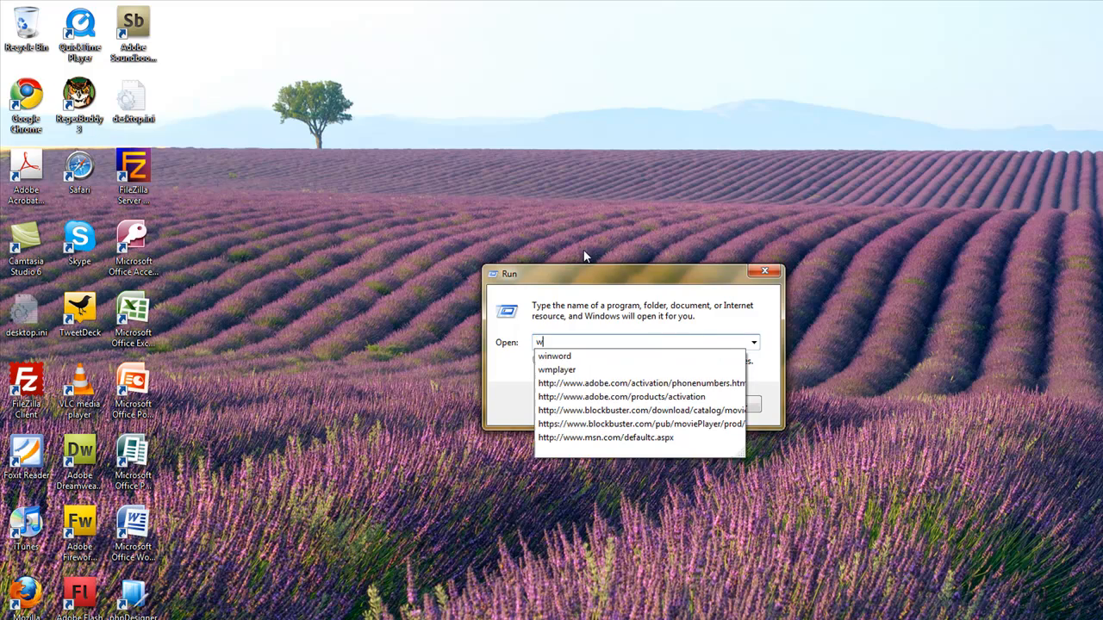
key(Return)
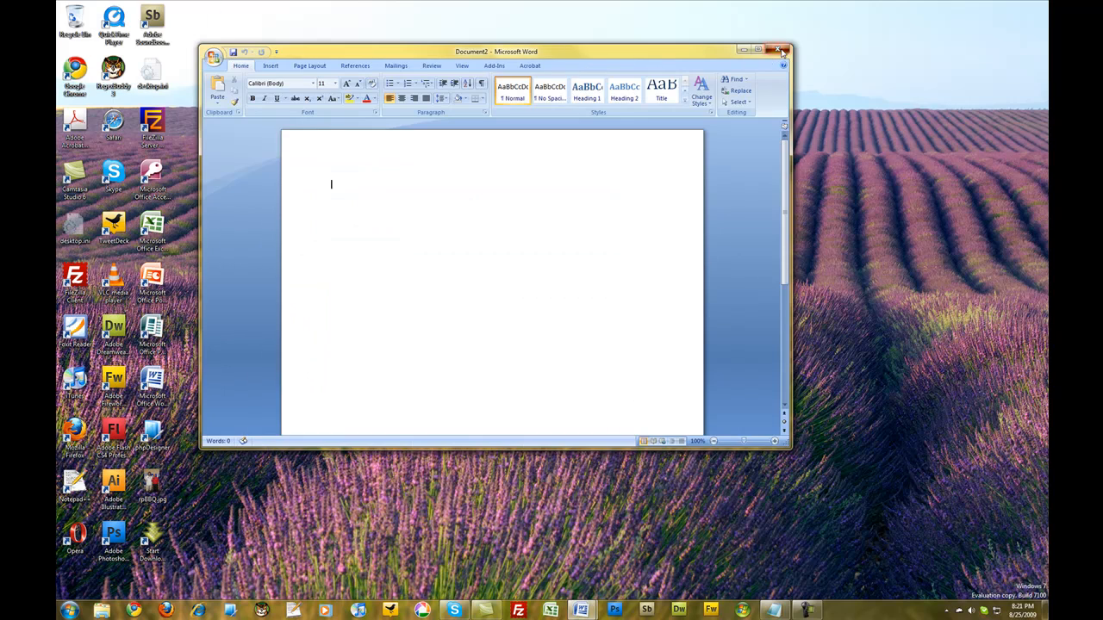
click(782, 51)
Step: Bring up the Run dialog, enter itunes as the command, and clear the entry without running it
key(super+r)
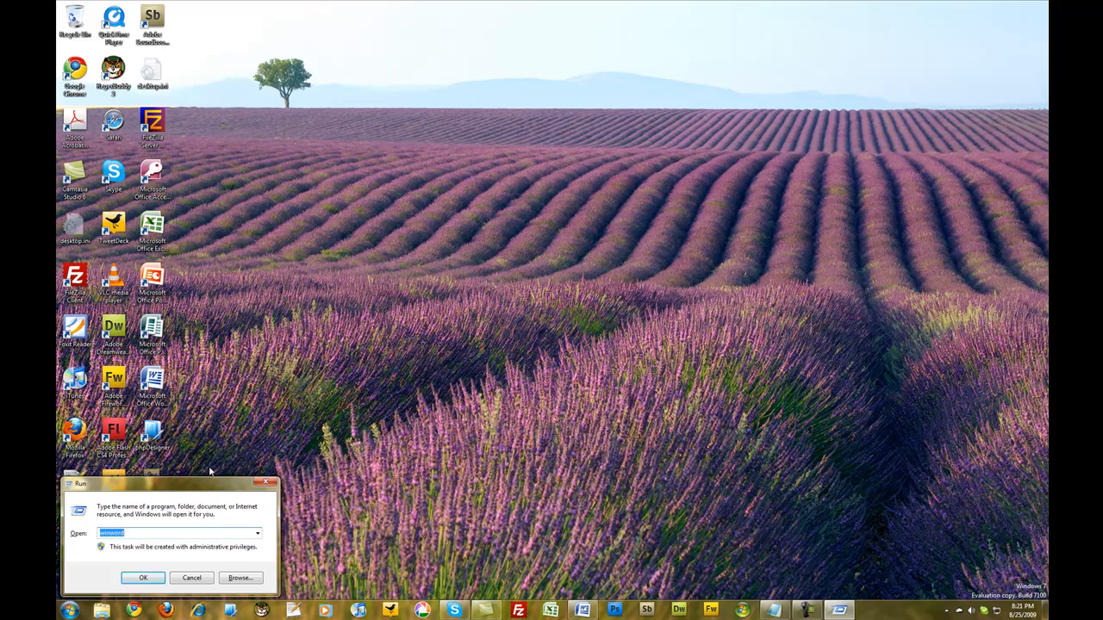
drag(207, 489, 505, 228)
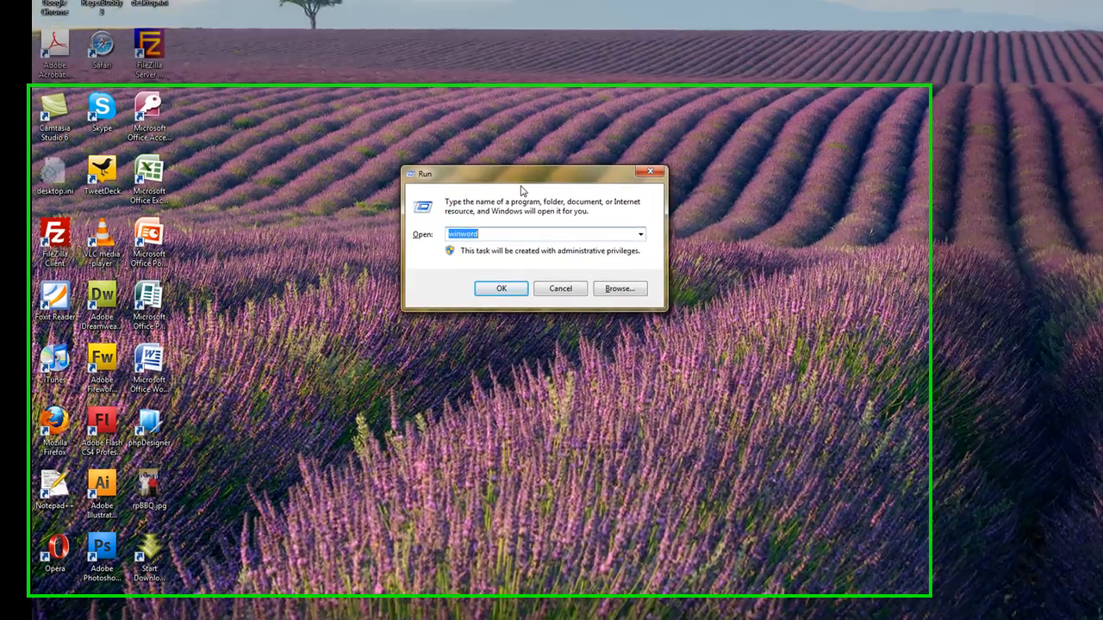
text(itunes)
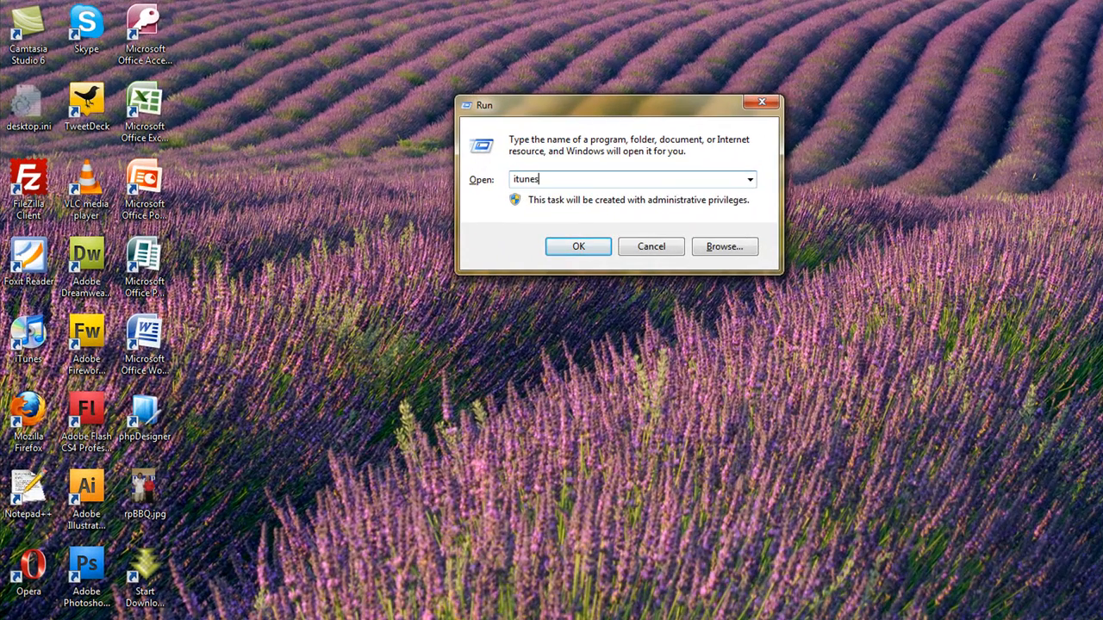
key(BackSpace)
key(BackSpace)
key(BackSpace)
key(BackSpace)
key(BackSpace)
key(BackSpace)
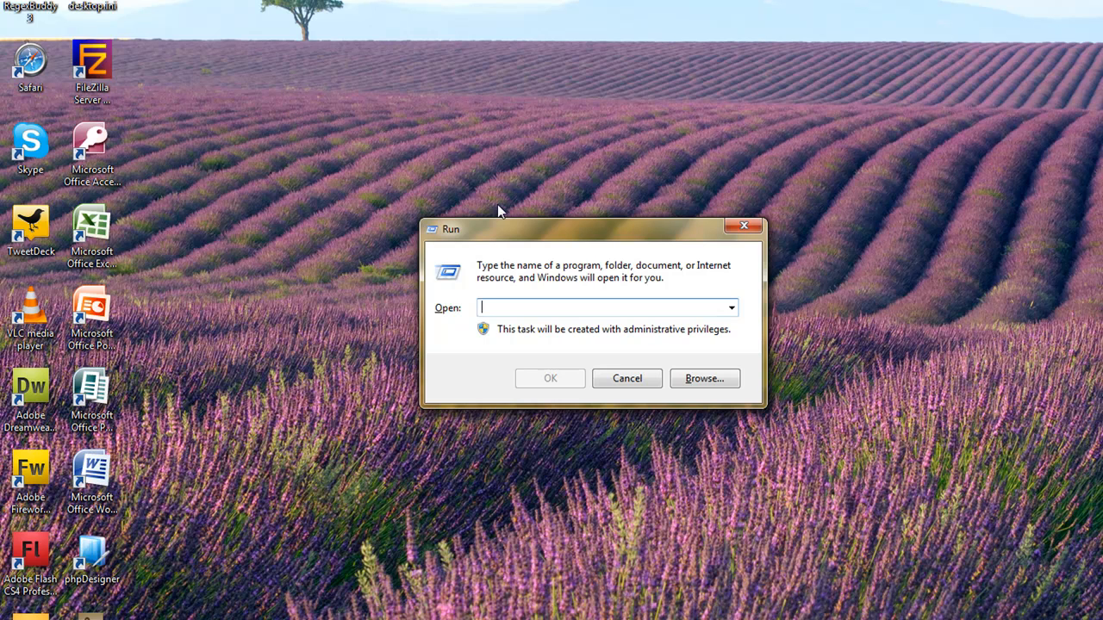
Step: Open Devices and Printers from the Run dialog with the command control printers, and close the window
drag(532, 231, 498, 267)
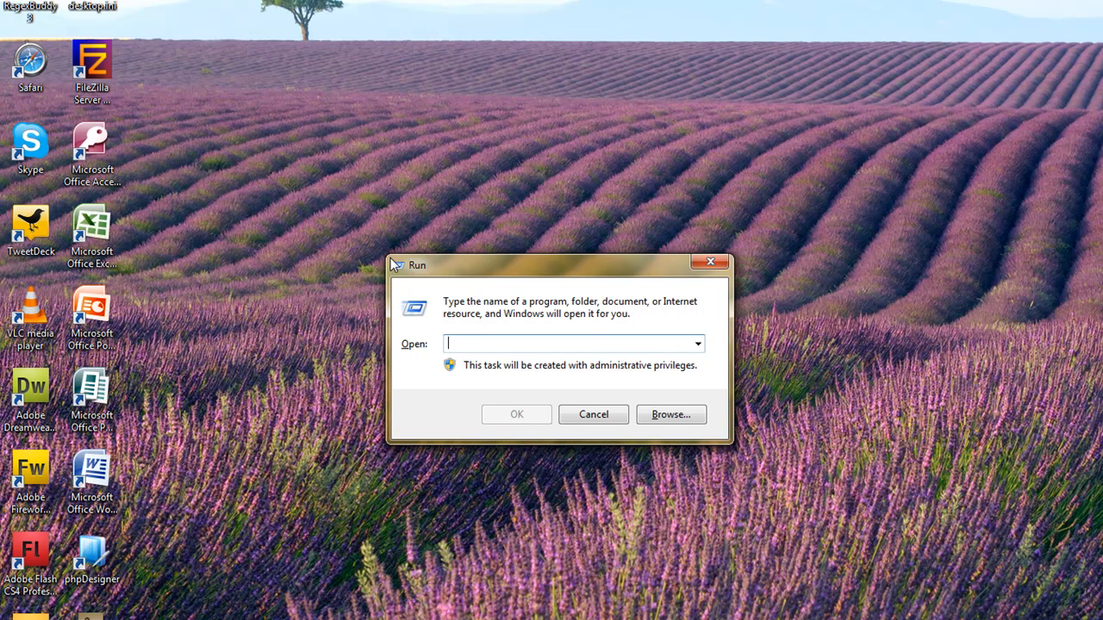
text(control)
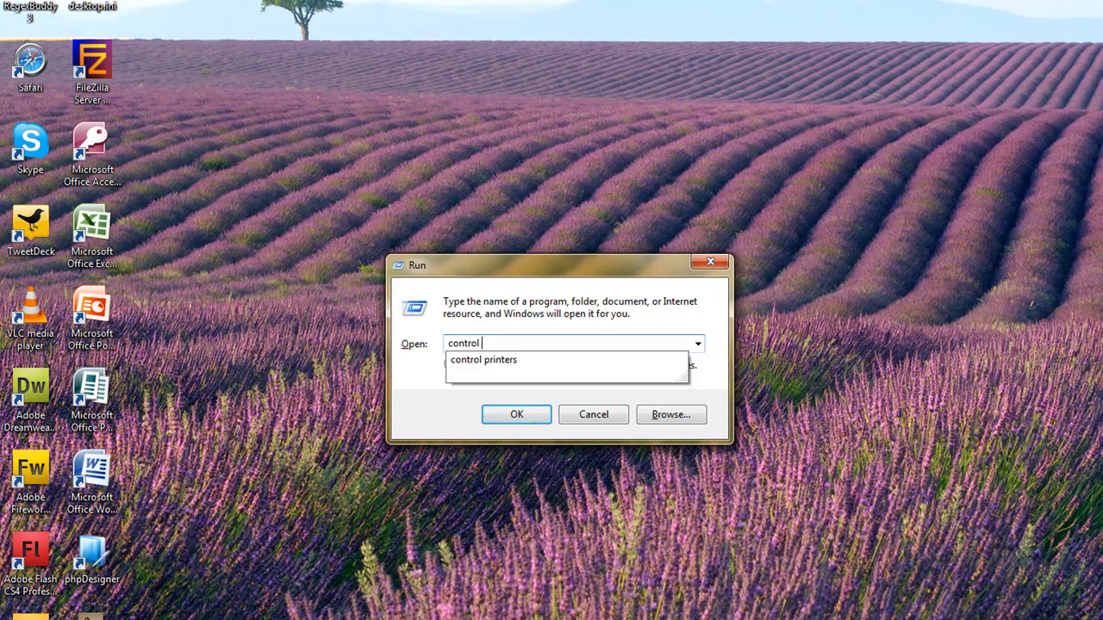
text( printers)
key(Return)
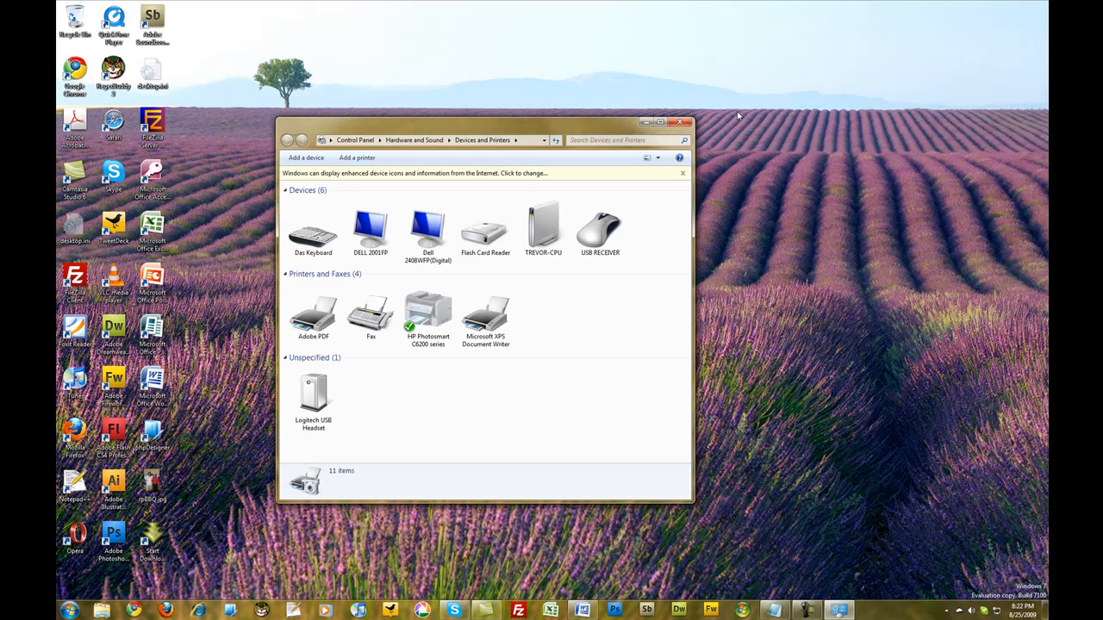
click(675, 127)
Step: Open the Control Panel from the Run dialog with the command control, and close it
key(super+r)
drag(211, 478, 444, 252)
text(control)
key(Return)
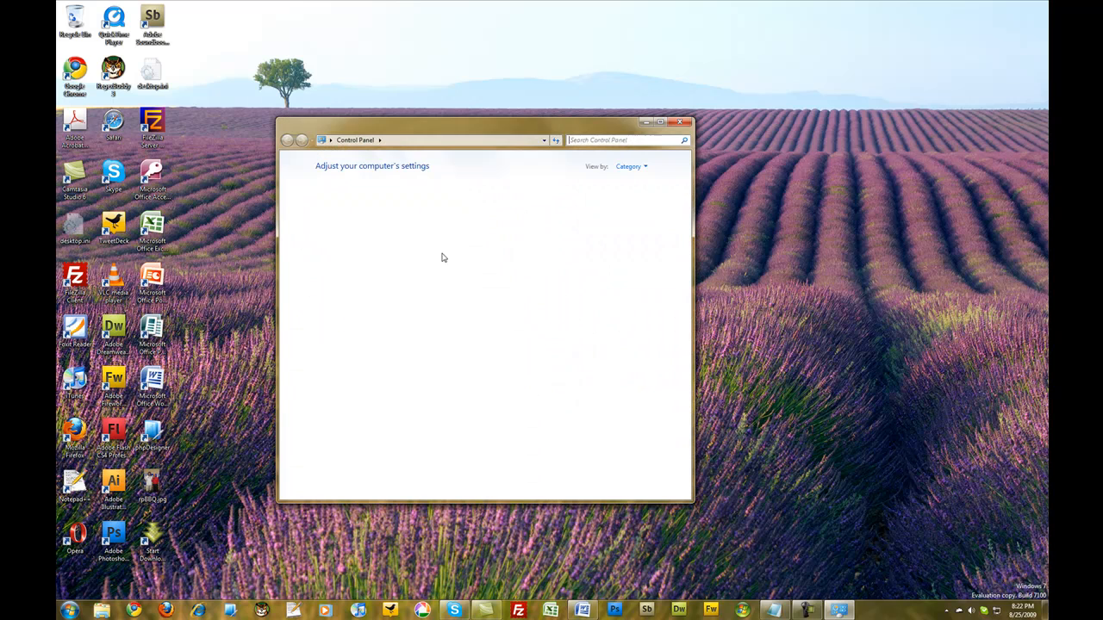
click(680, 123)
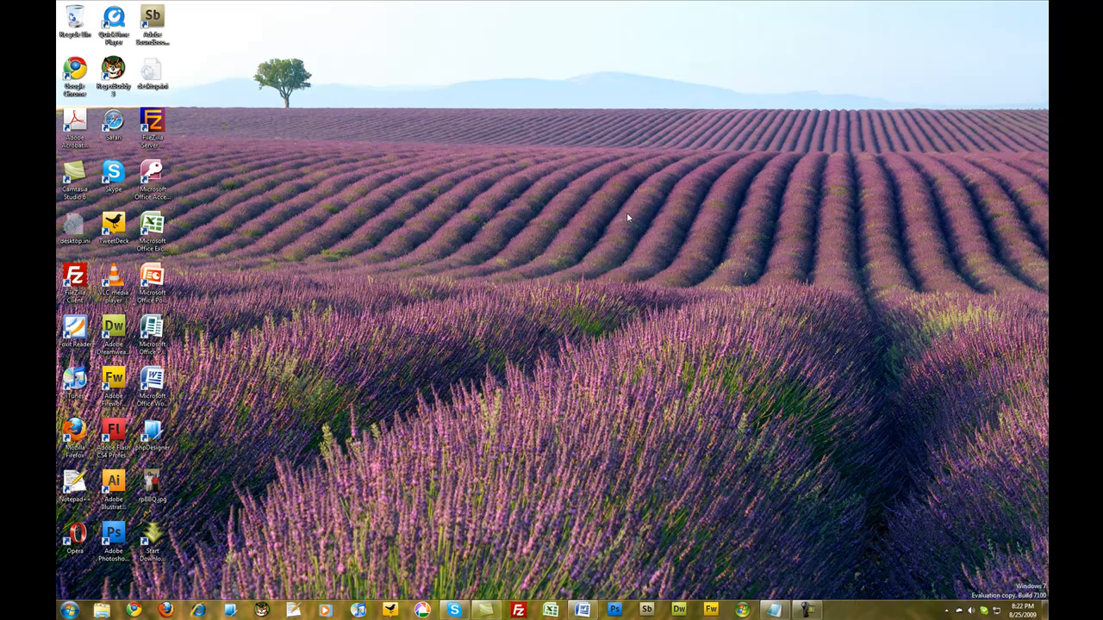
Step: Open Network Connections from the Run dialog with the command control ncpa.cpl, and close the window
key(super+r)
drag(131, 475, 396, 199)
key(End)
text(ncpa.c)
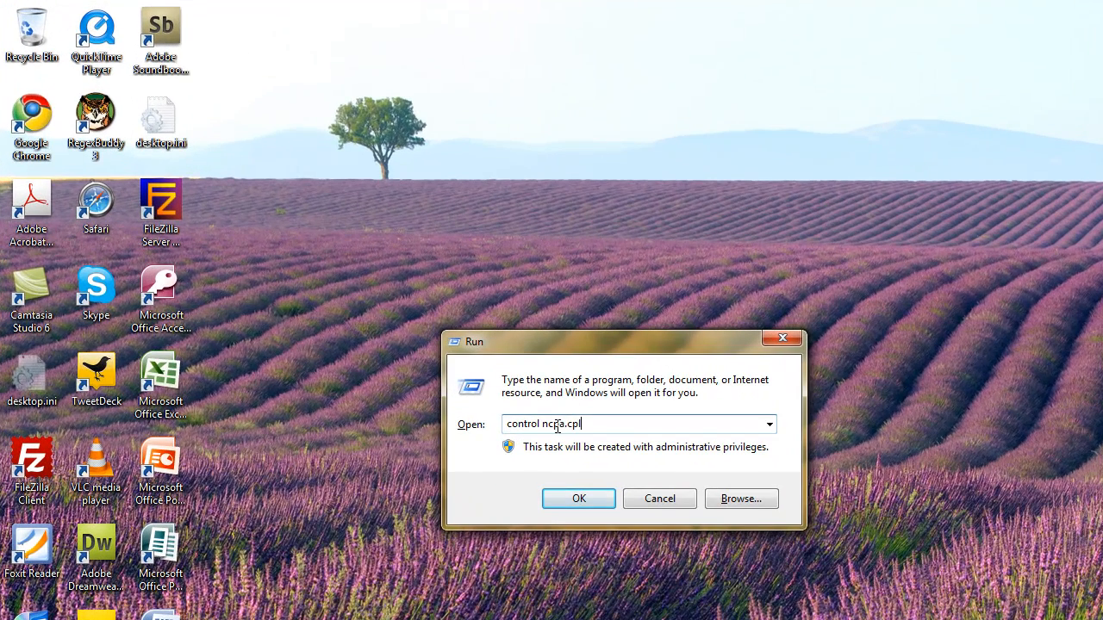
key(Return)
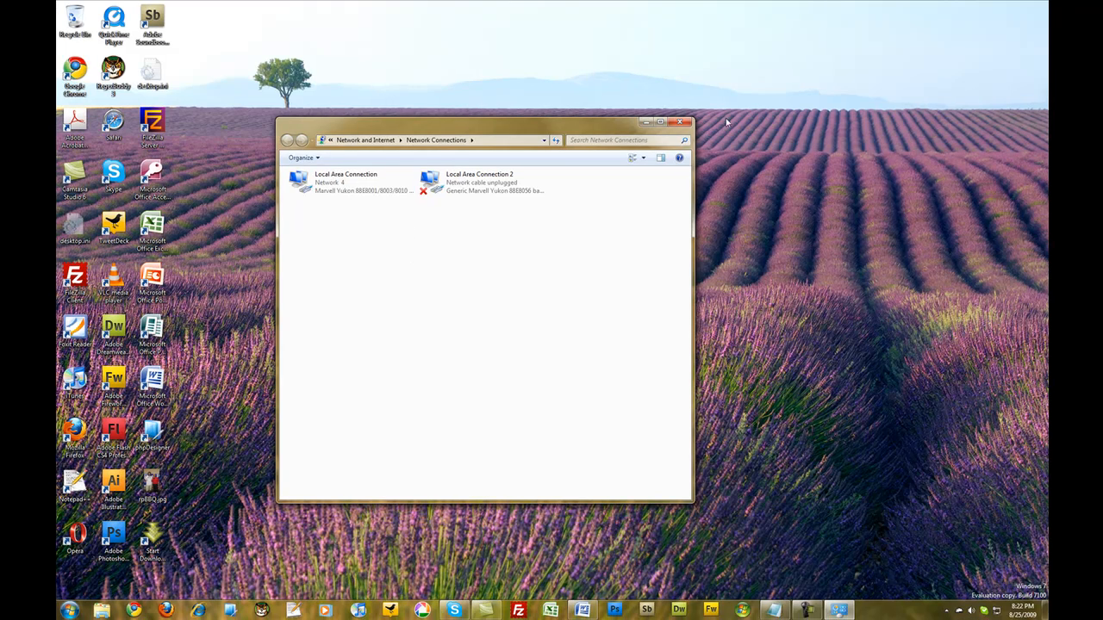
click(680, 122)
key(super+r)
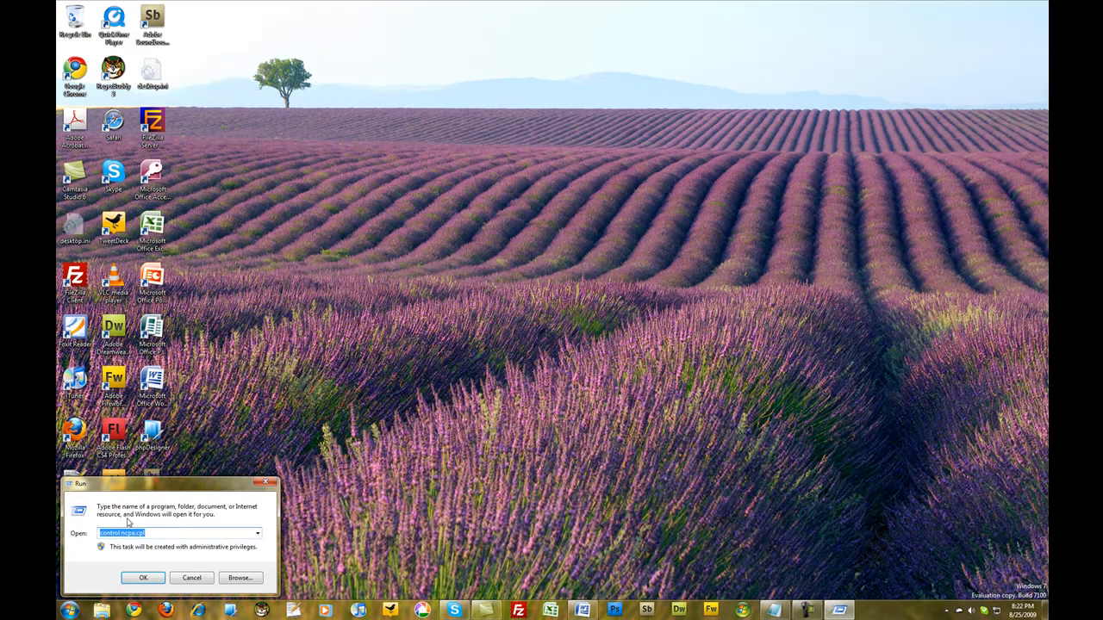
drag(172, 476, 348, 294)
drag(364, 274, 408, 218)
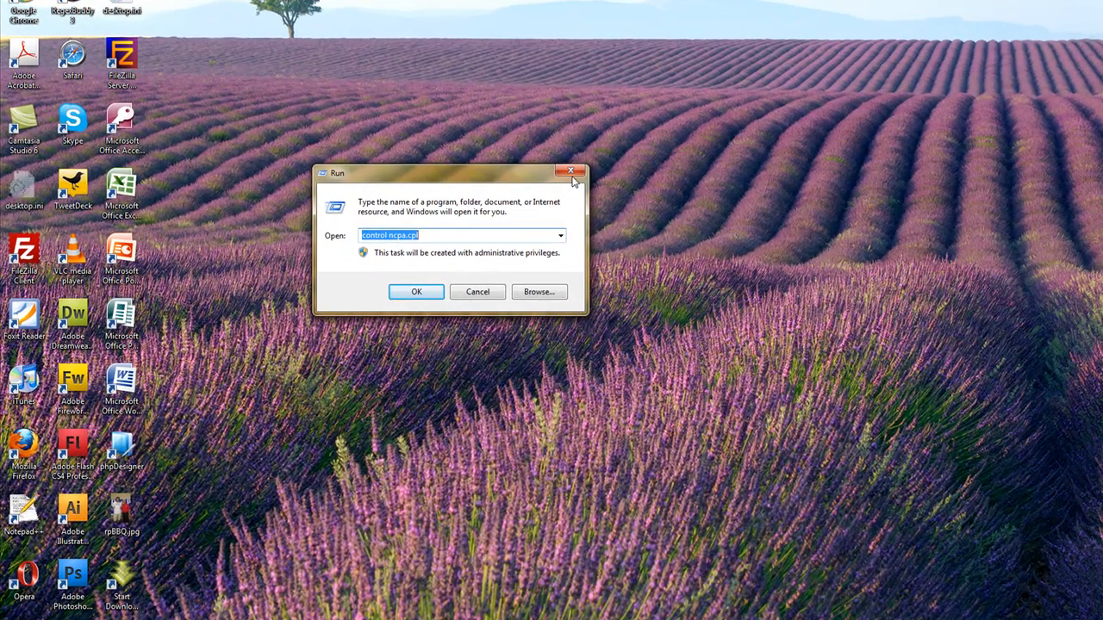
click(572, 173)
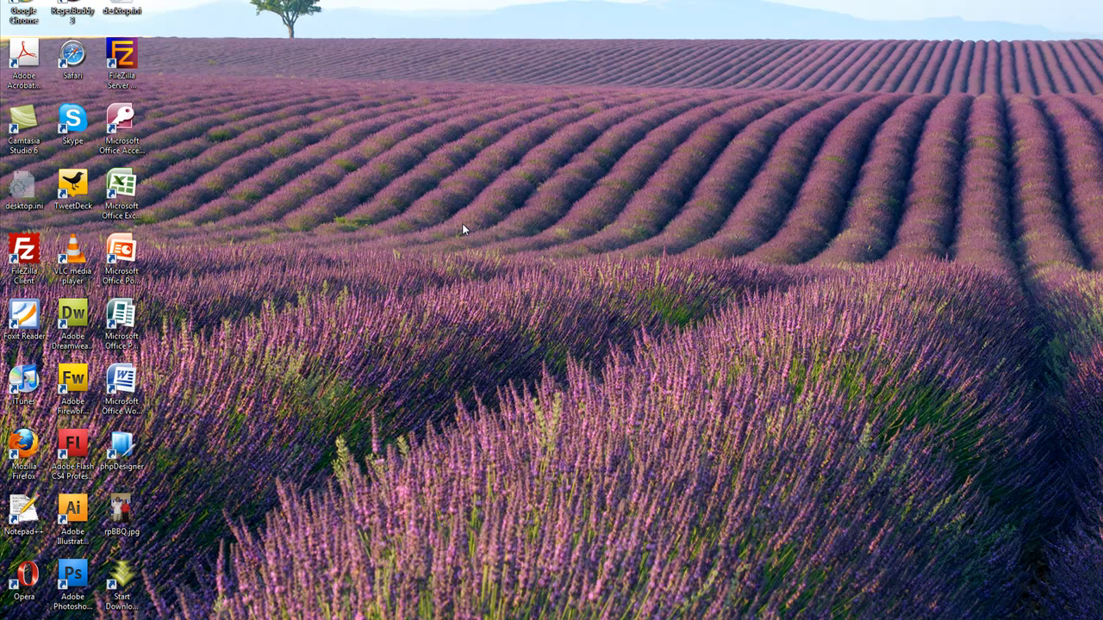
Step: Open the computer's System information window and go through its advanced system settings to the Environment Variables dialog
key(super+Pause)
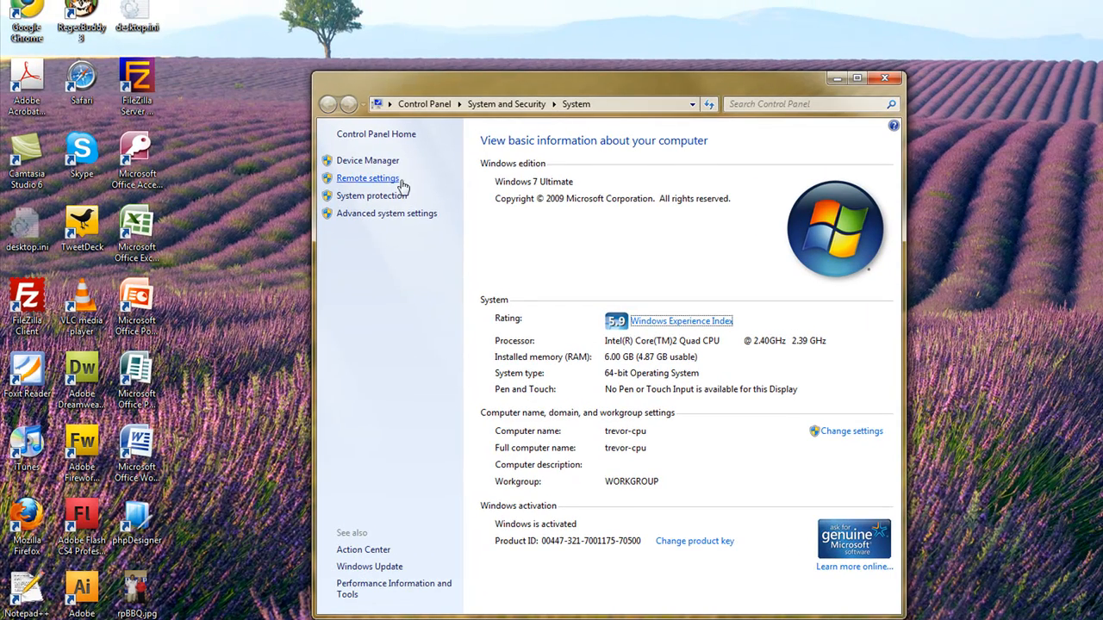
click(383, 216)
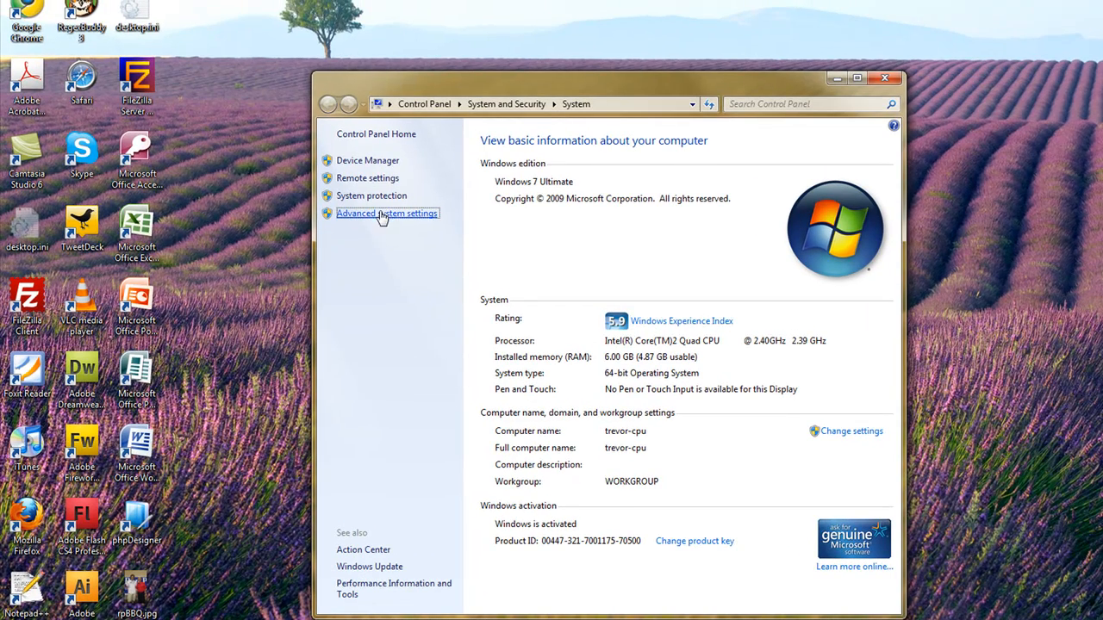
drag(280, 22, 558, 86)
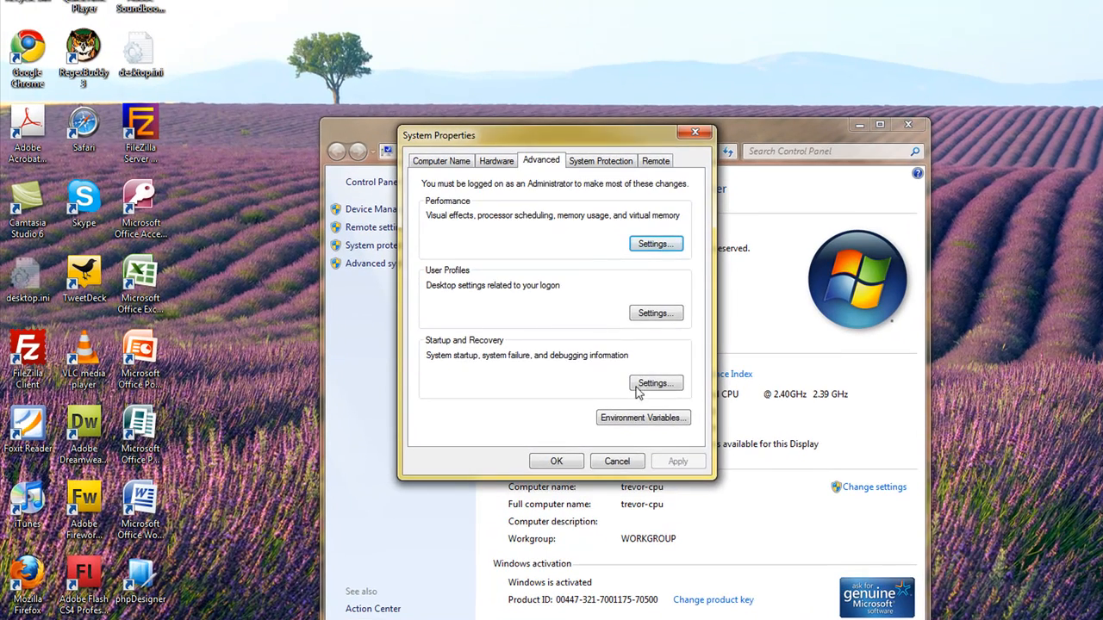
click(646, 420)
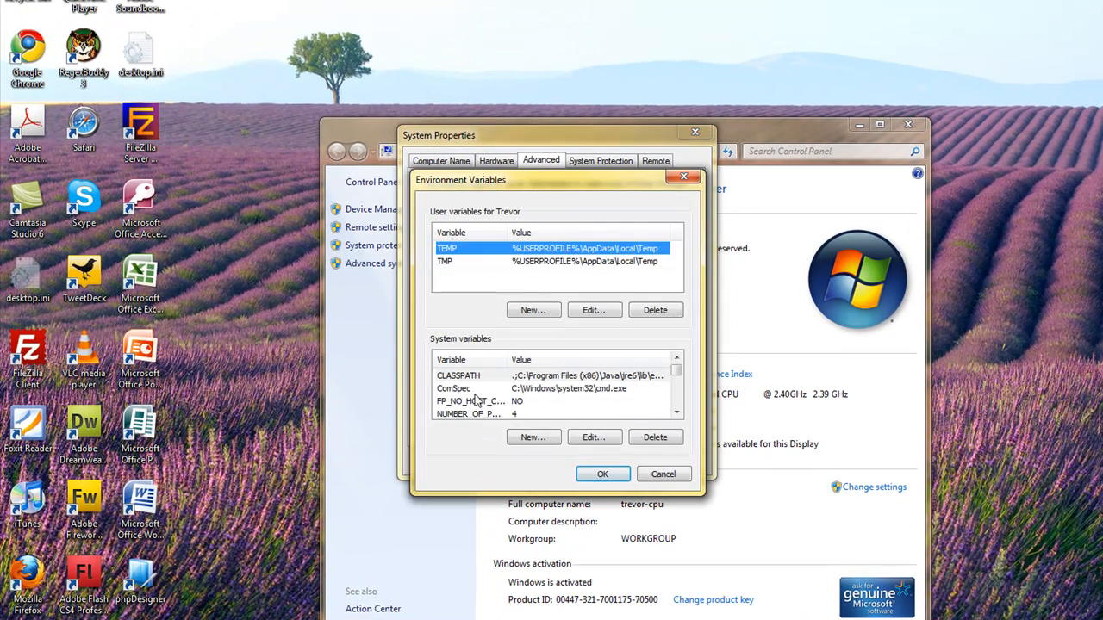
Step: Open the Path system variable for editing and examine the f:\shortcuts entry at the end of its value
click(473, 393)
scroll(480, 403, down, 1)
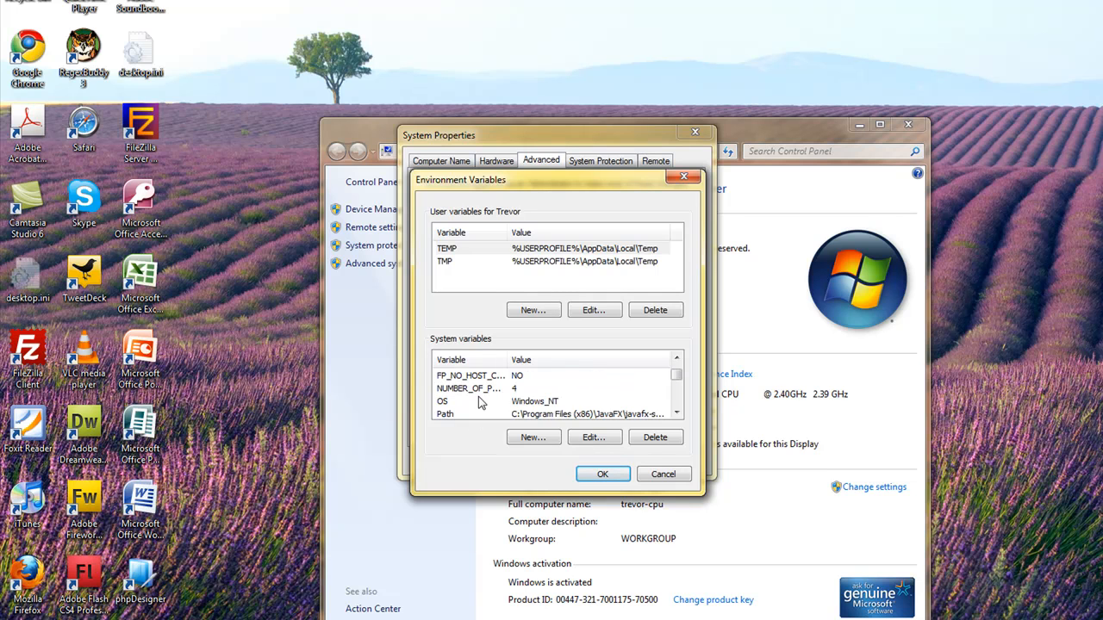
click(466, 415)
click(597, 438)
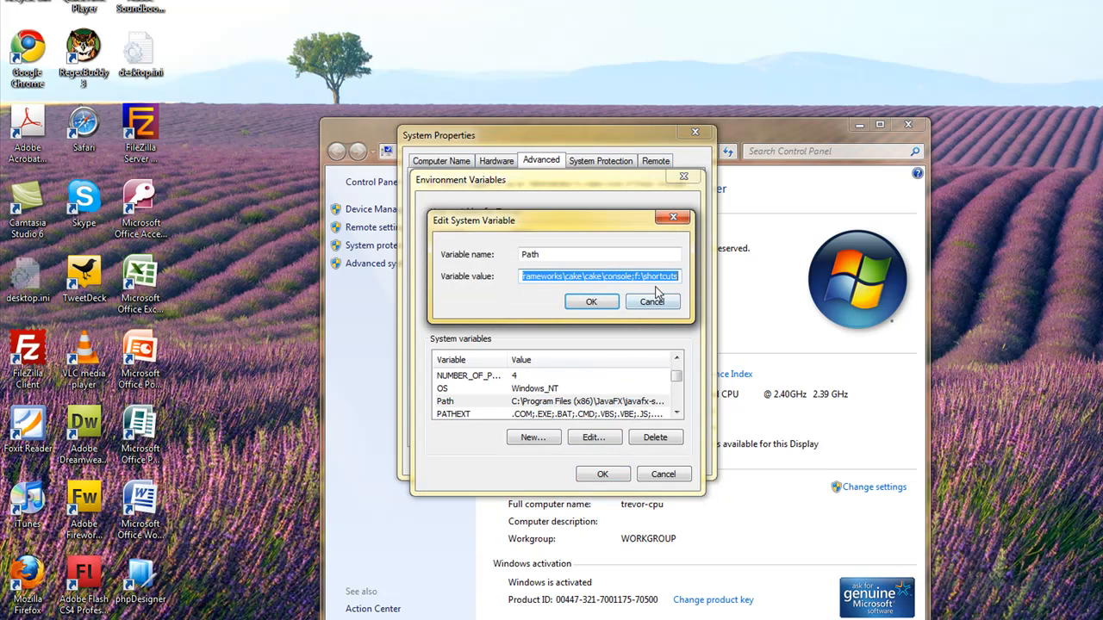
click(676, 274)
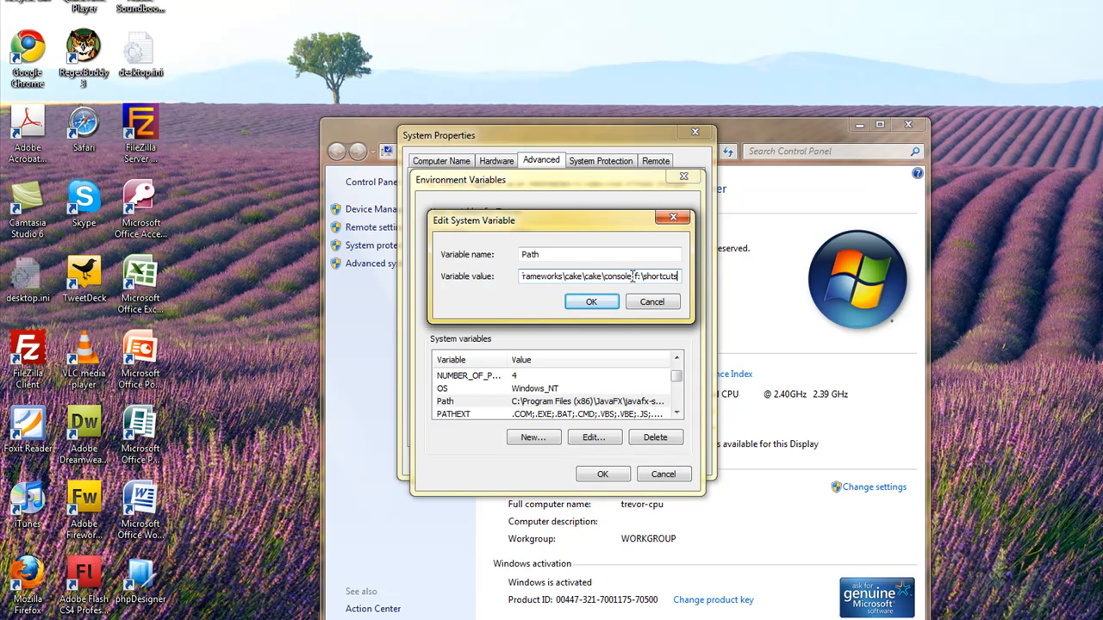
drag(633, 277, 677, 275)
click(679, 277)
click(671, 275)
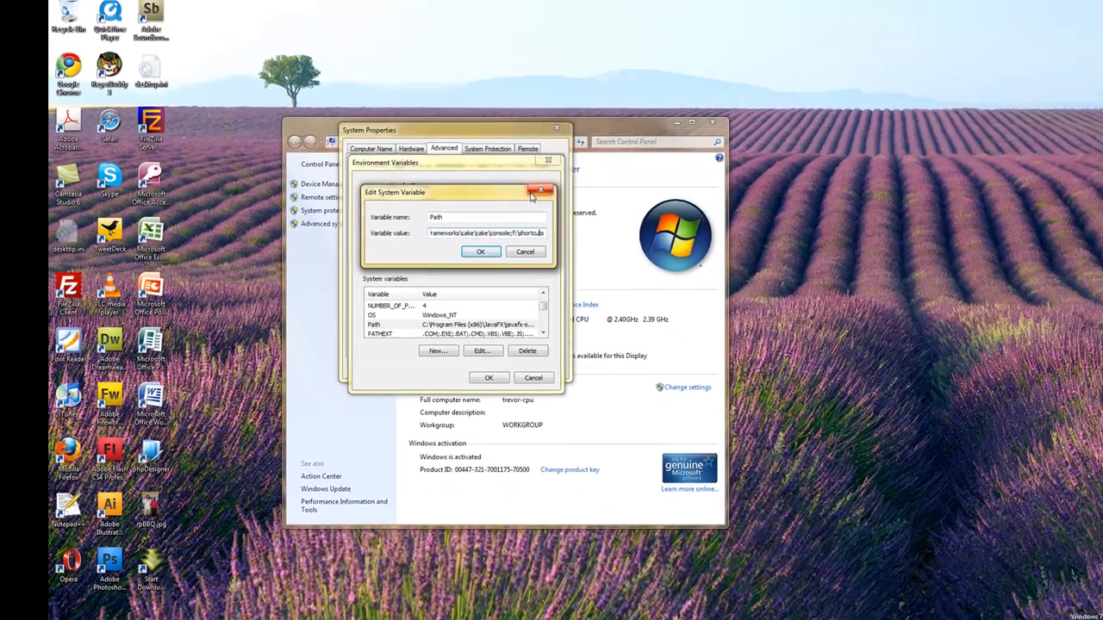
Step: Close the Path variable editor, the Environment Variables and System Properties dialogs, and the System window
click(540, 191)
click(548, 160)
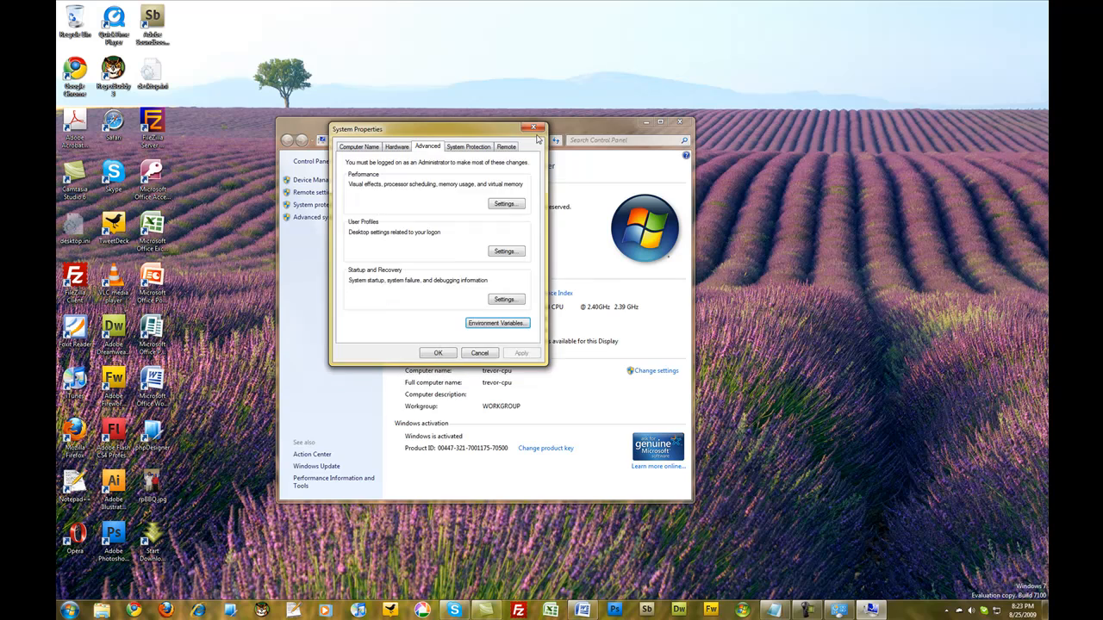
click(557, 128)
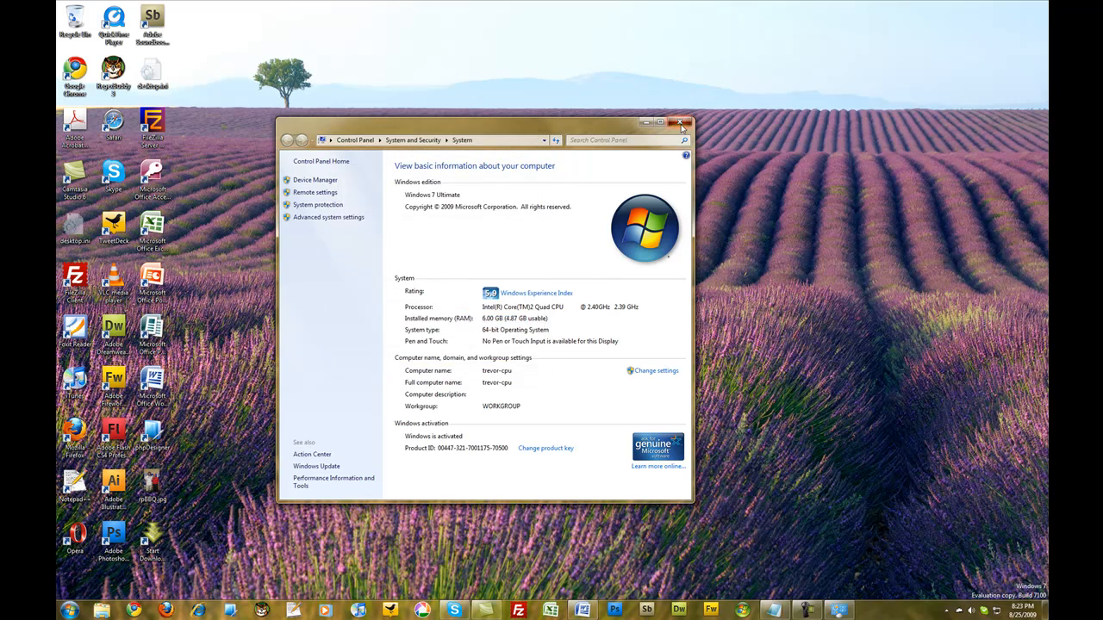
click(680, 123)
Step: Start a Command Prompt with cmd from the Run dialog, switch to drive f:, and try to create a folder with md shortcuts
key(super+r)
text(cmd)
key(Return)
text(f:)
key(Return)
text(md shortcuts)
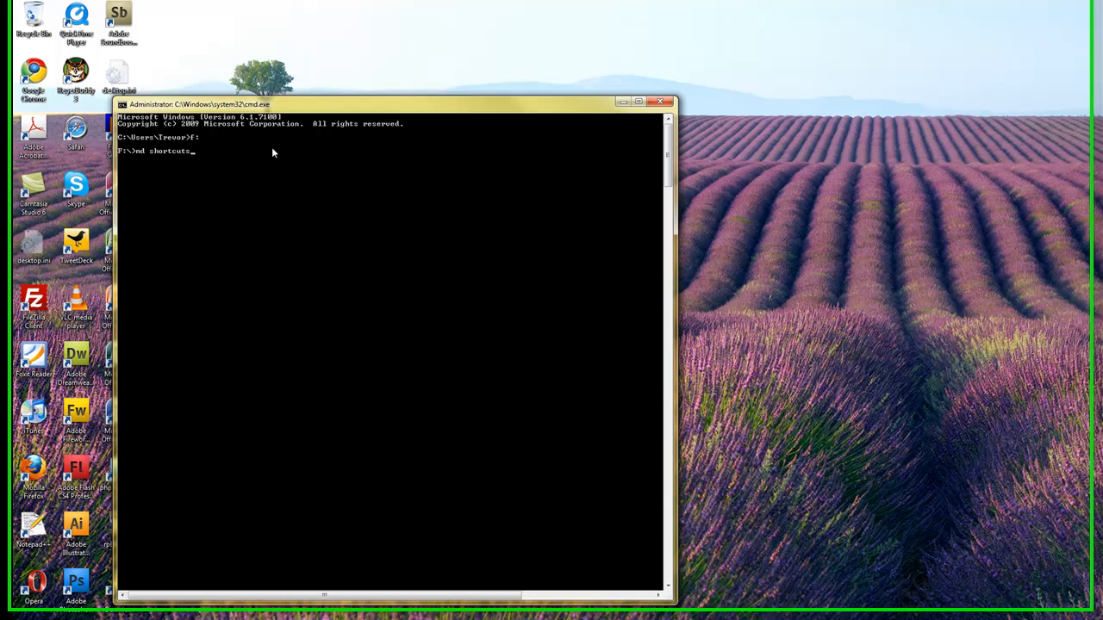
key(Return)
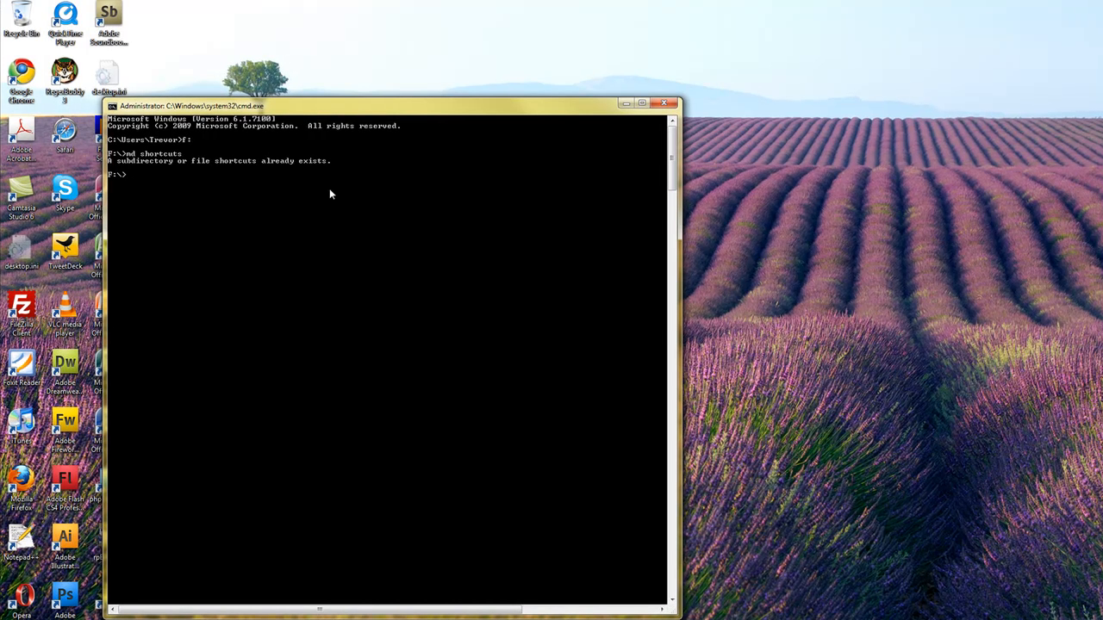
Step: Change to the shortcuts directory and open it in a folder window with the command start
text(cd shortcuts)
key(Return)
text(start .)
key(Return)
drag(249, 19, 189, 50)
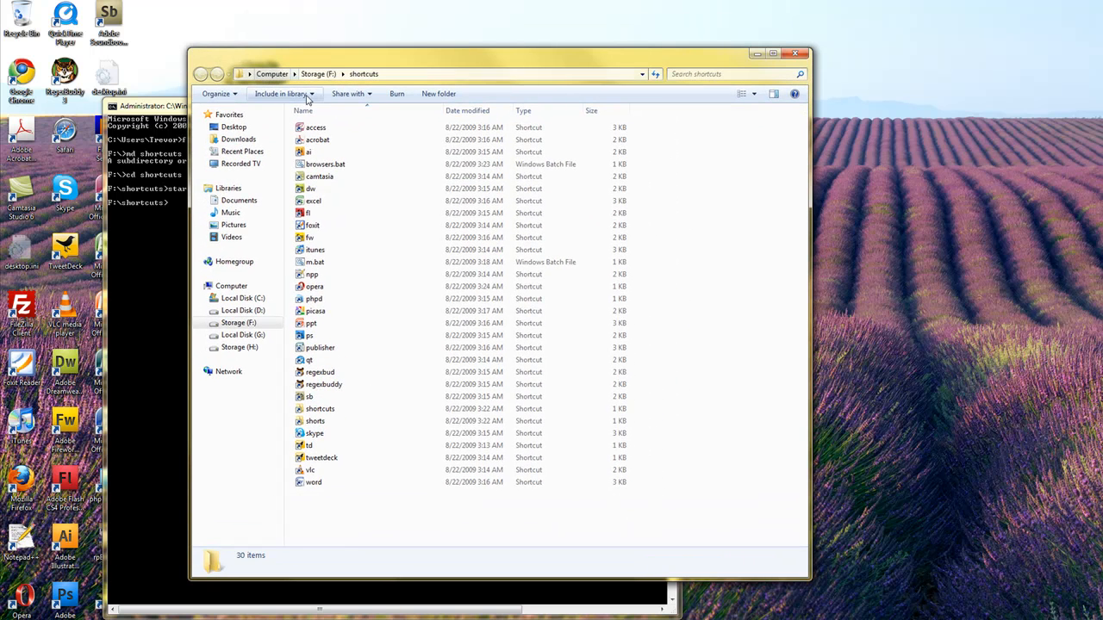
drag(362, 67, 412, 53)
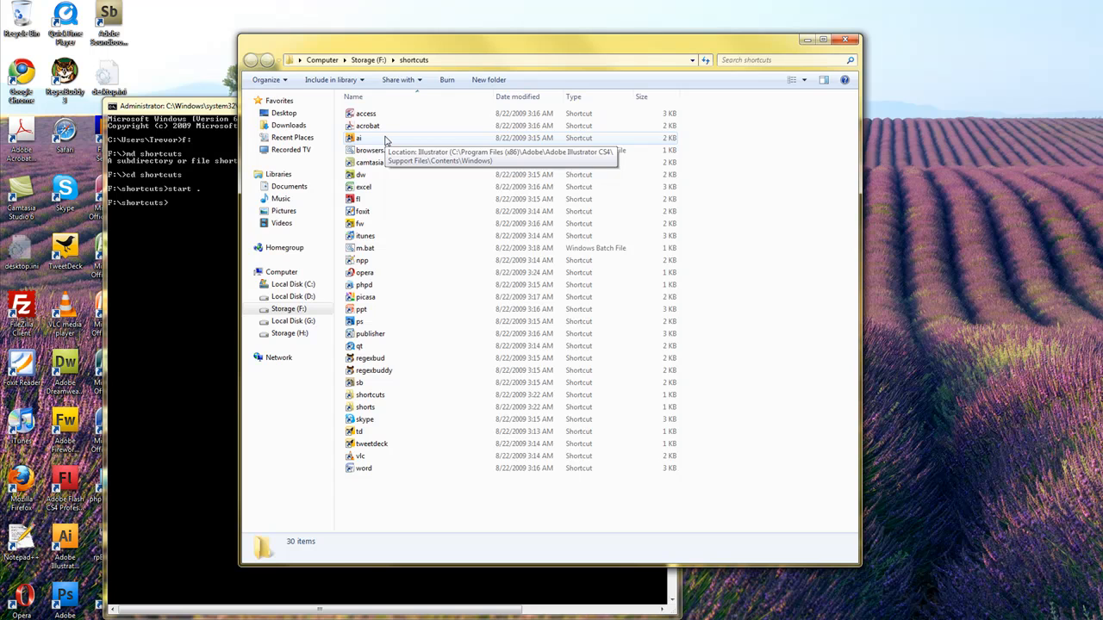
Step: Select the regexbud shortcut in the folder, and minimize the Command Prompt window
click(379, 358)
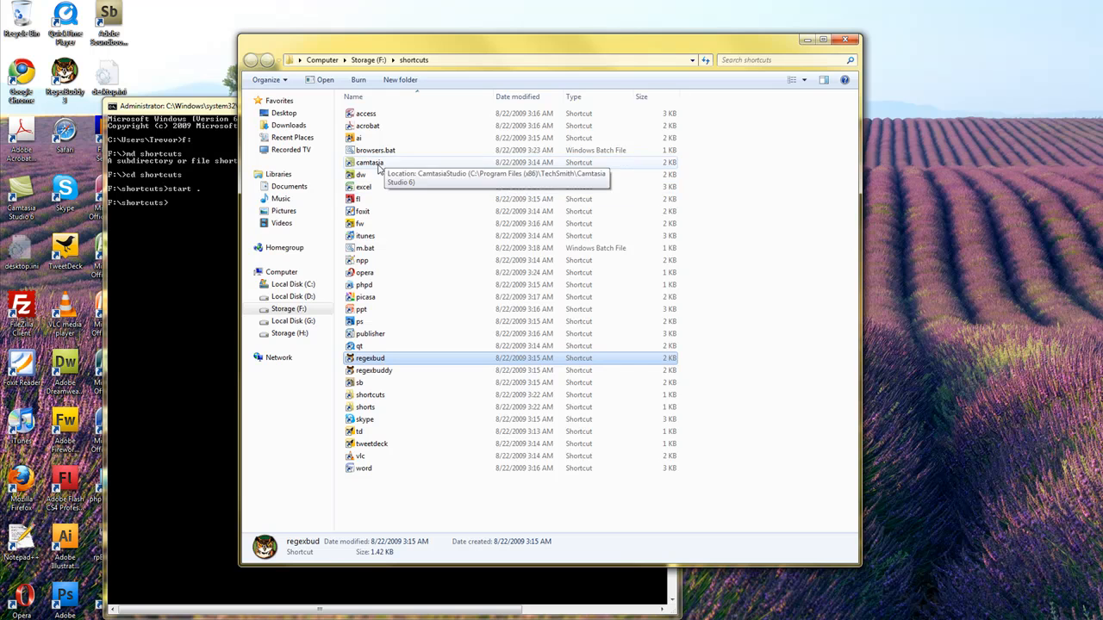
click(177, 109)
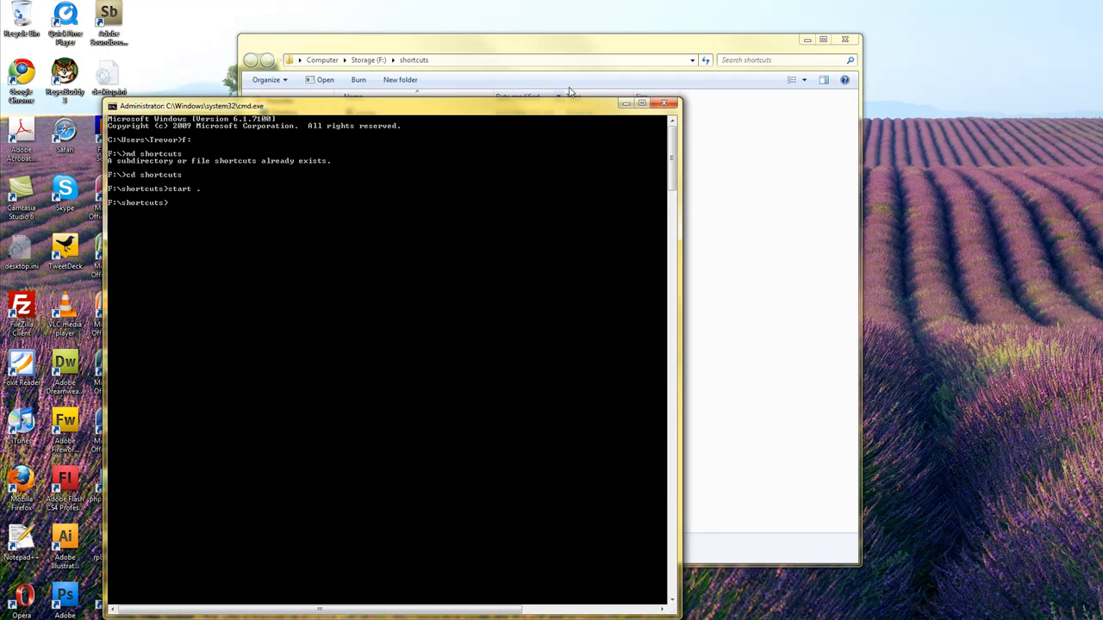
click(627, 102)
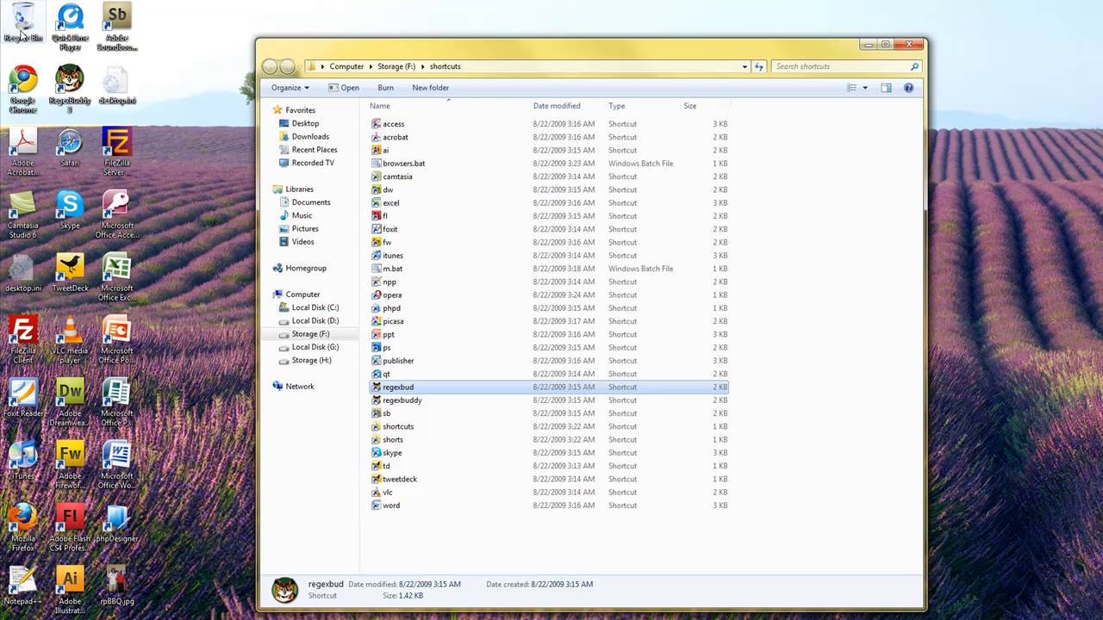
Step: Create a shortcut to the desktop's Recycle Bin in the F:\shortcuts folder and rename it recycle
drag(23, 34, 400, 546)
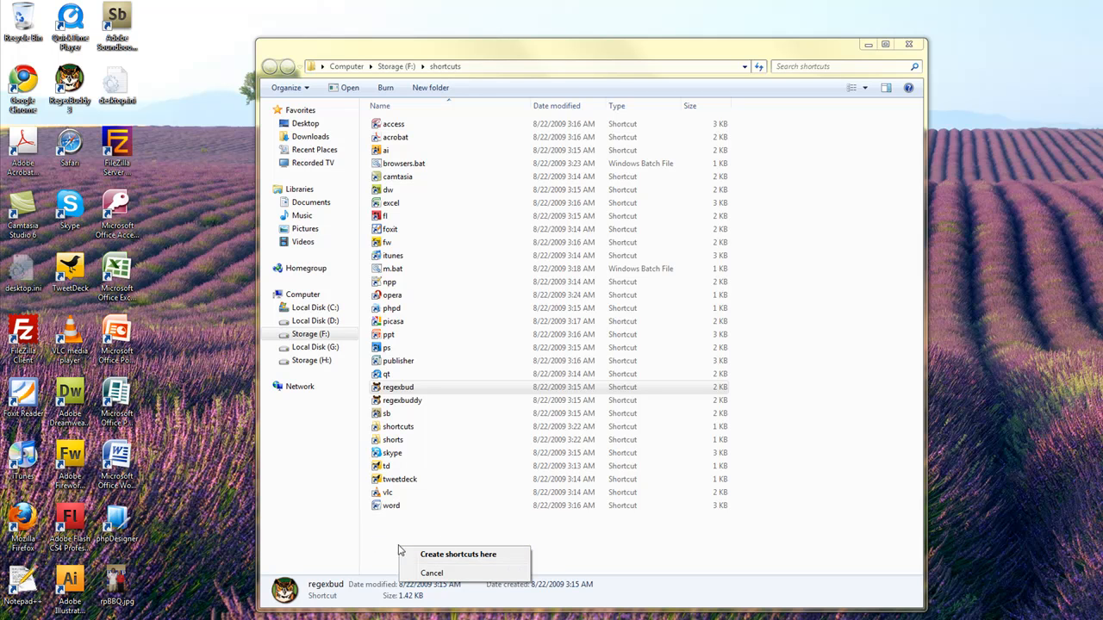
click(430, 555)
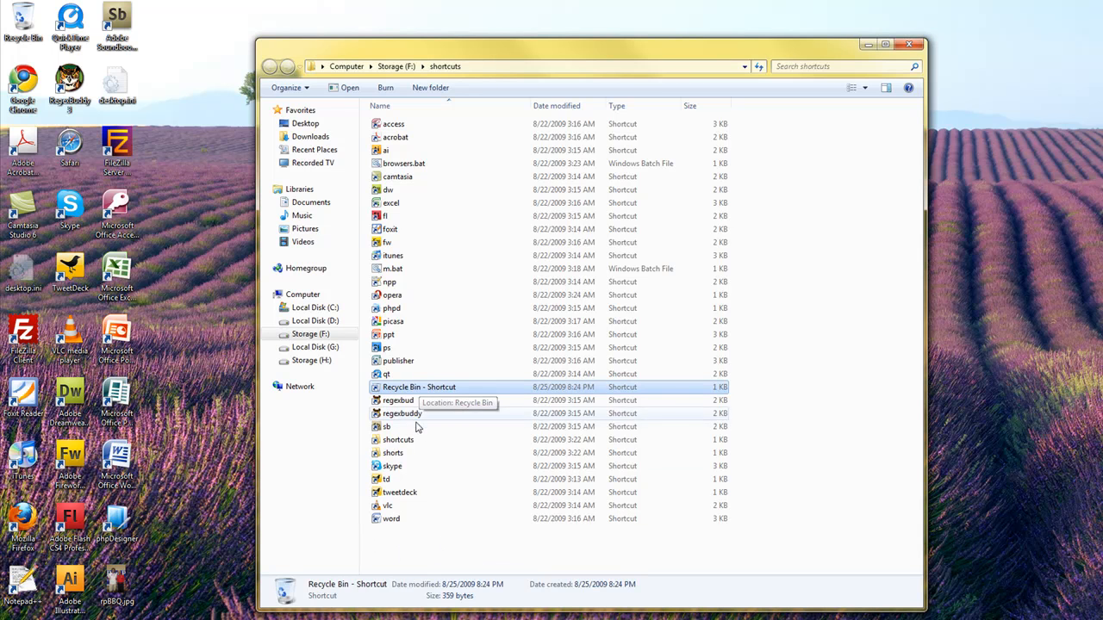
key(F2)
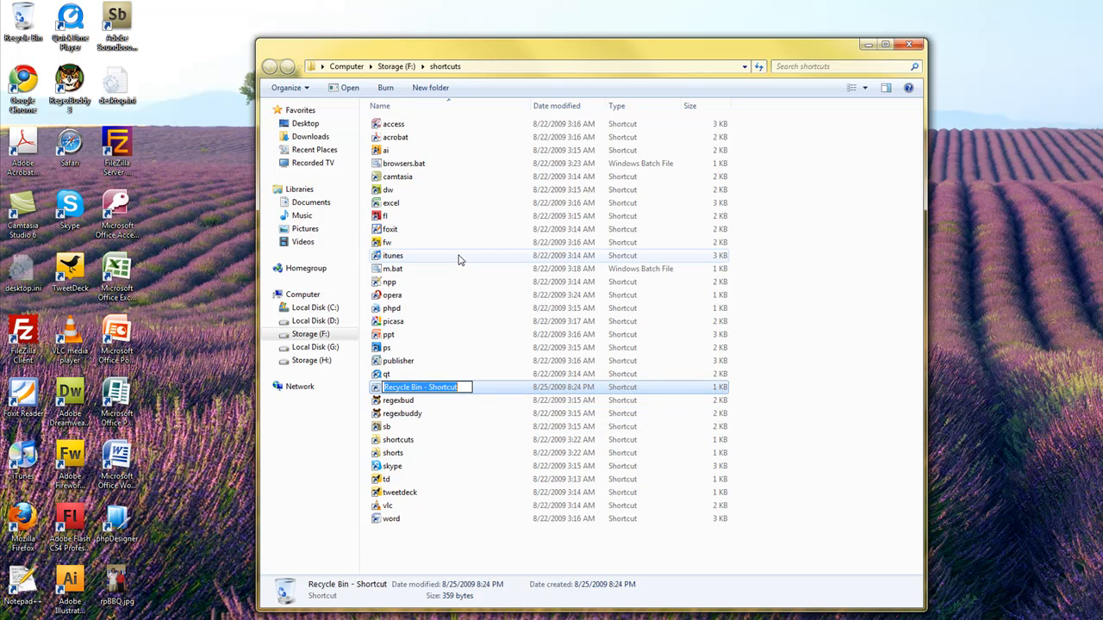
text(recycle)
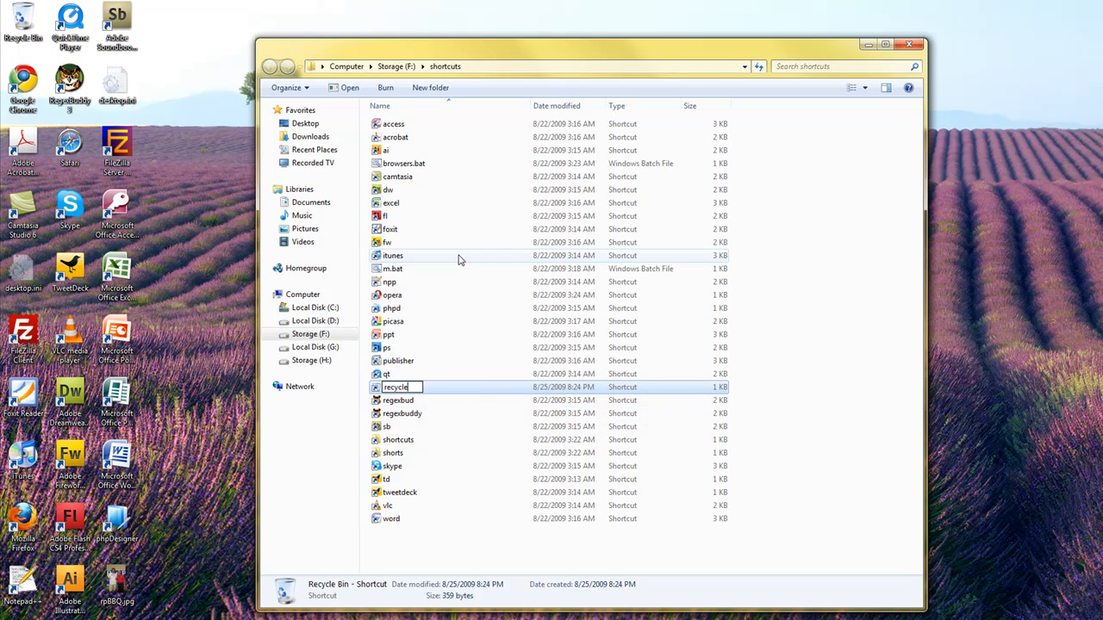
key(Return)
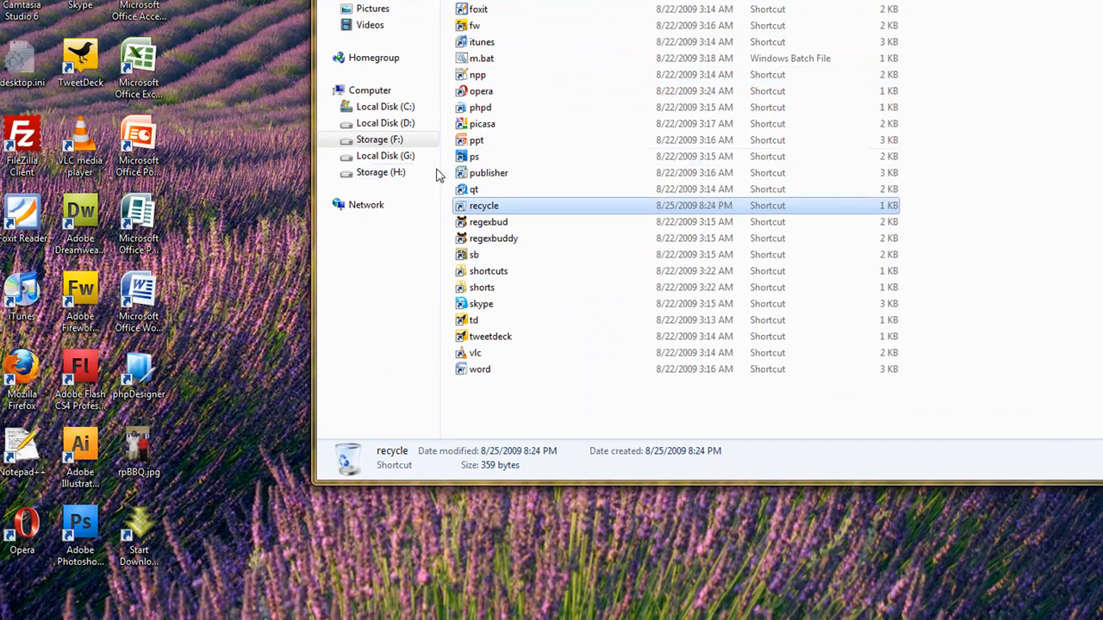
Step: Open the Recycle Bin from the Run dialog with the command recycle, and close its window
key(super+r)
drag(230, 452, 799, 42)
text(recycle)
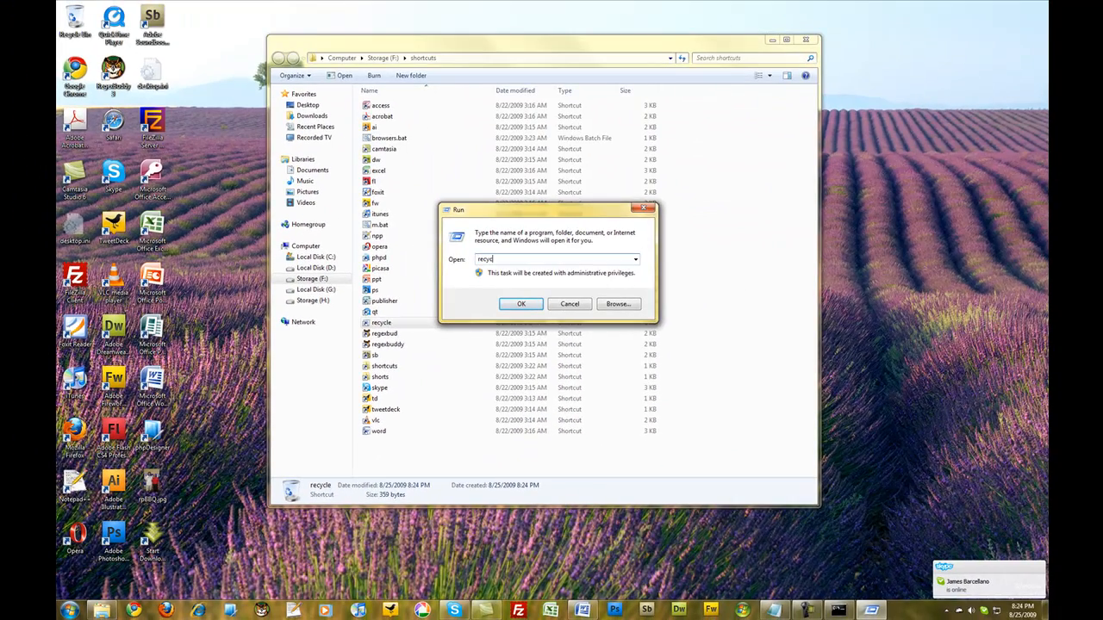
key(Return)
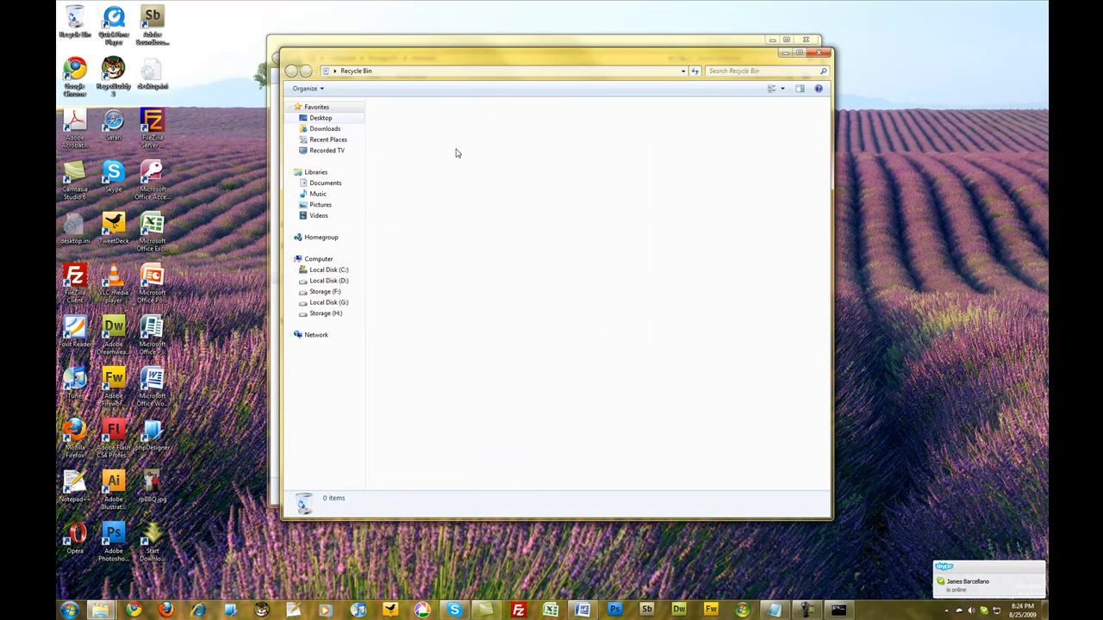
click(820, 53)
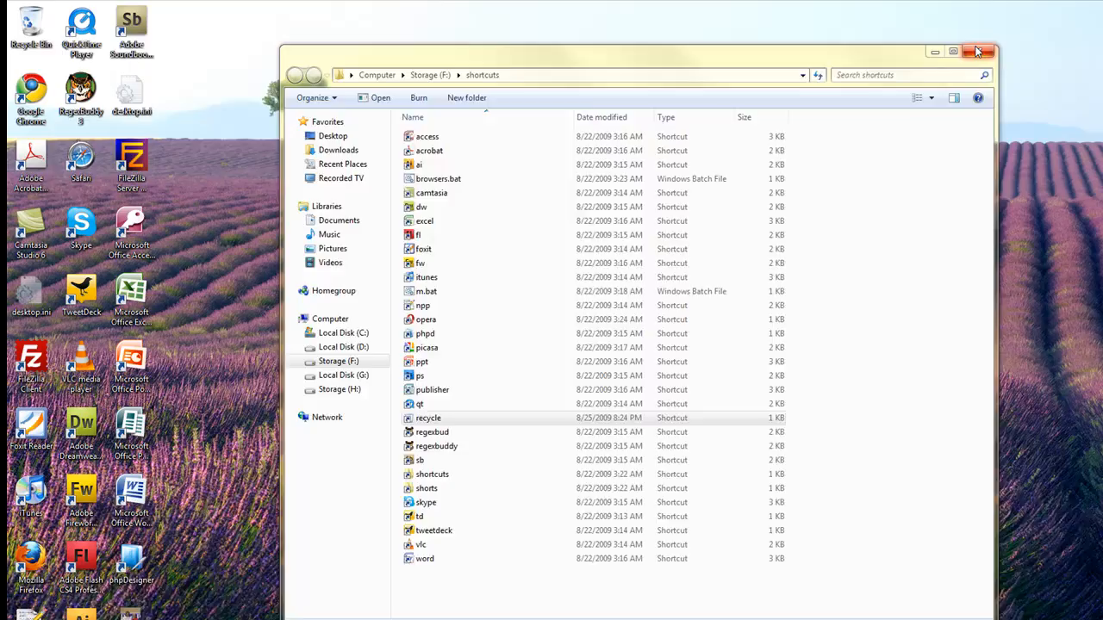
Step: Close the shortcuts folder window to return to the desktop
click(1082, 57)
click(69, 614)
click(446, 432)
Step: Open the shortcuts folder from the Run dialog with the command shorts, and close its window
key(super+r)
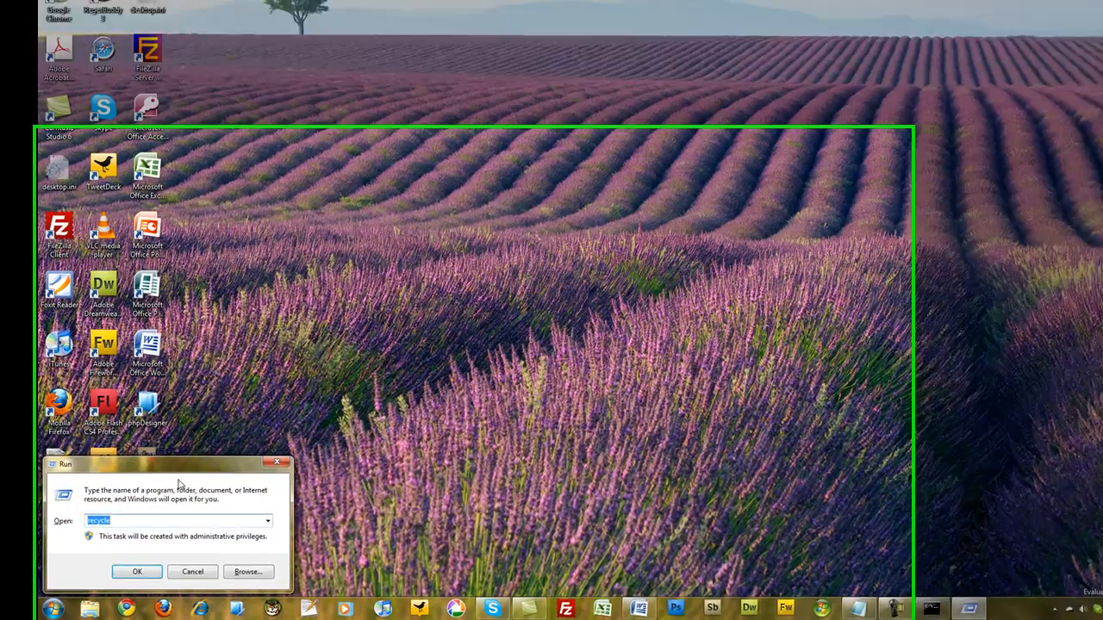
drag(176, 478, 389, 248)
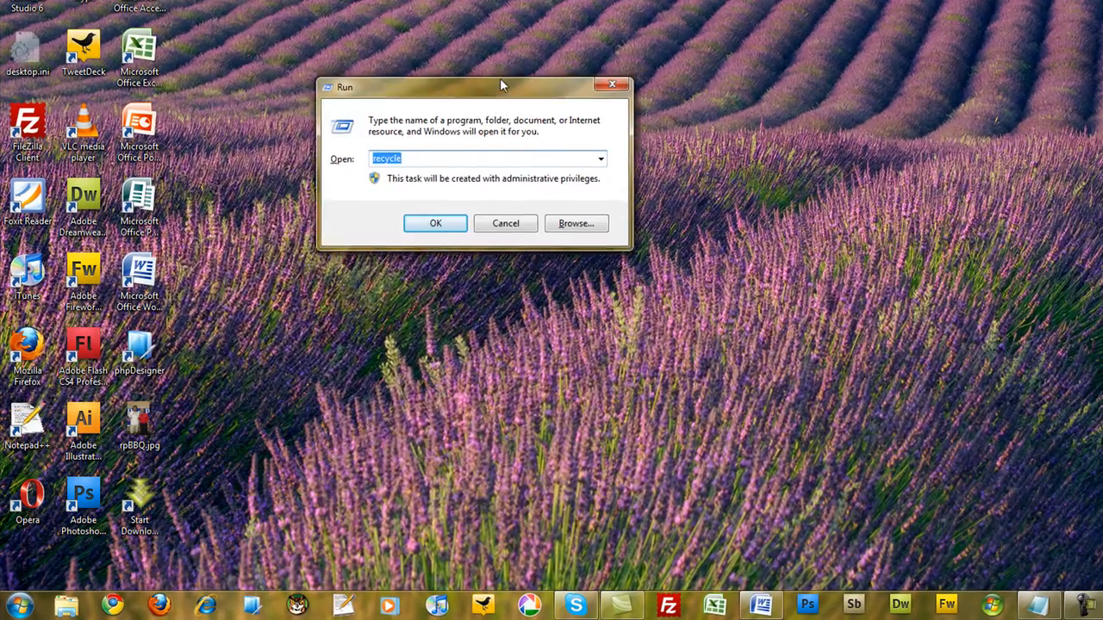
drag(503, 84, 518, 75)
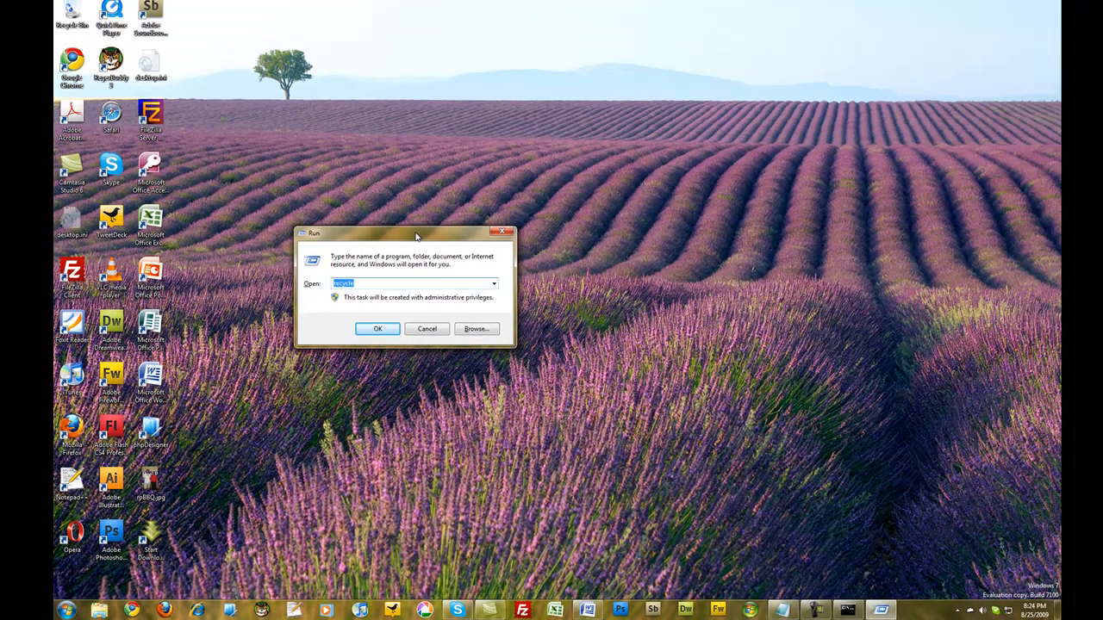
text(short)
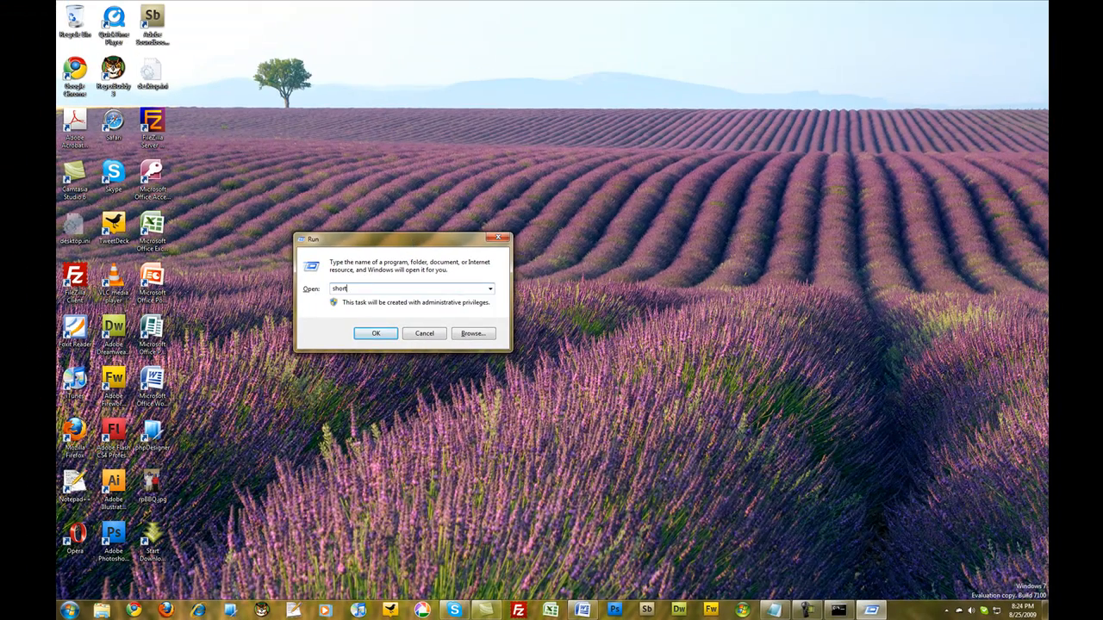
key(Return)
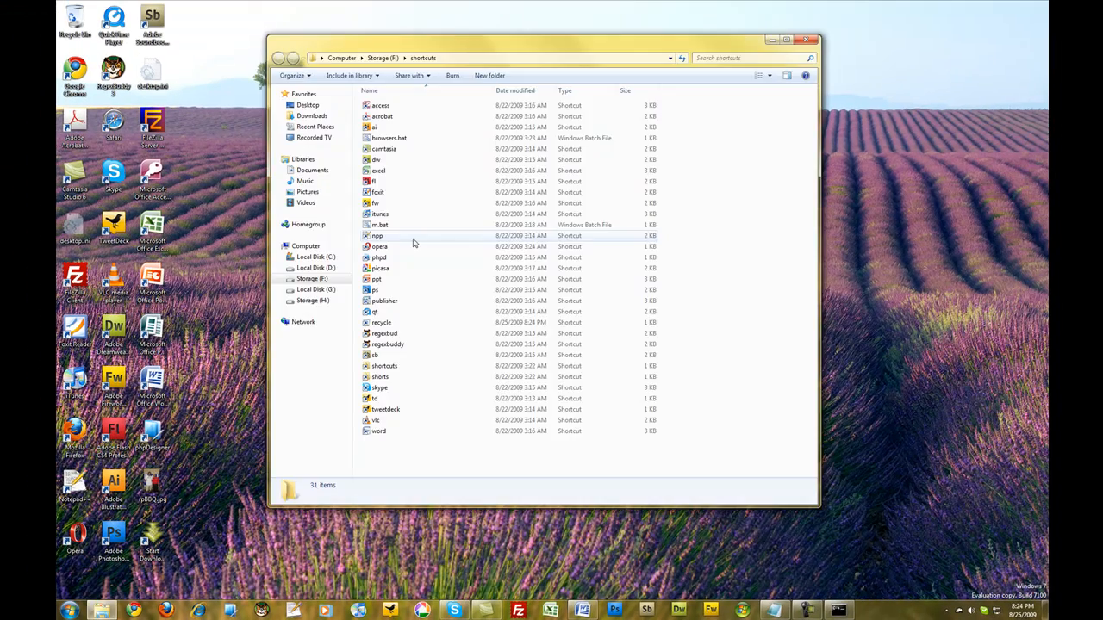
click(806, 40)
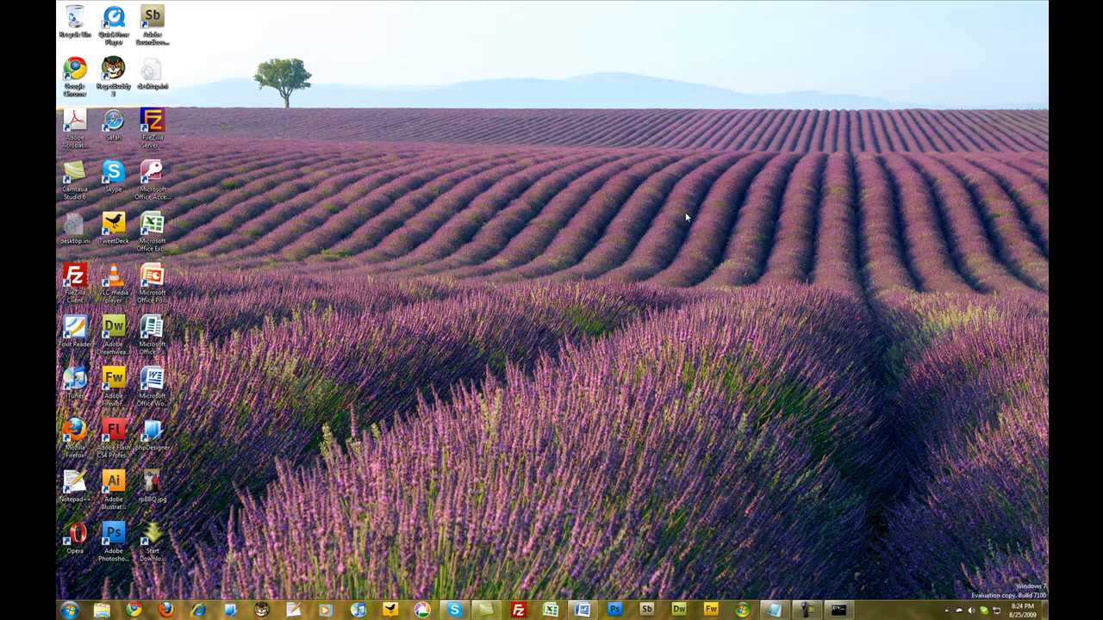
Step: Launch all the web browsers at once from the Run dialog with the browsers batch command
key(super+r)
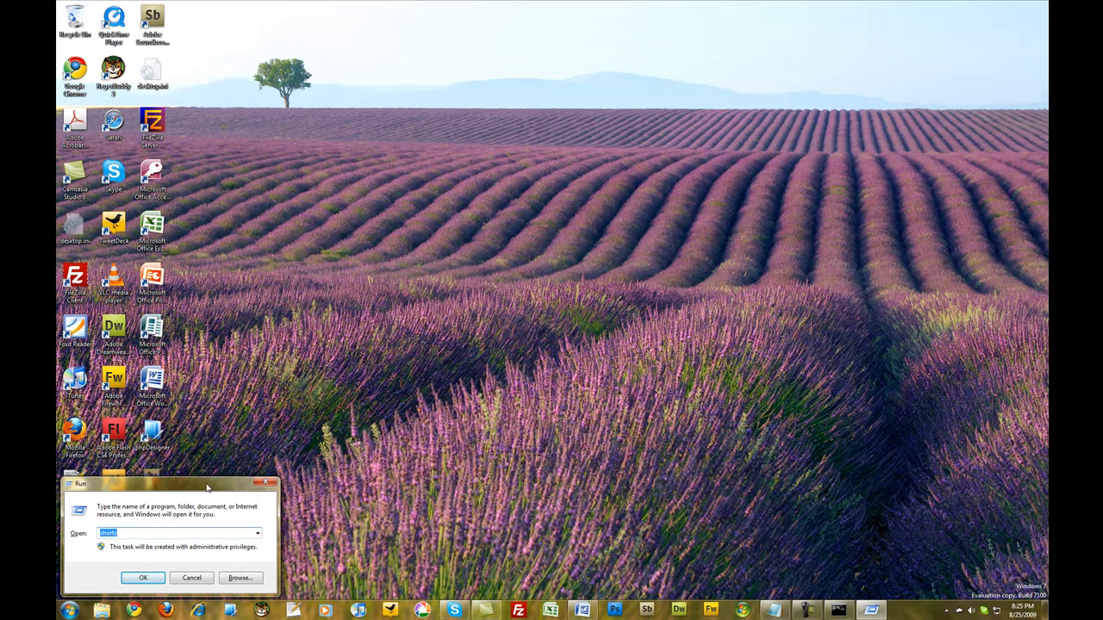
drag(204, 483, 489, 219)
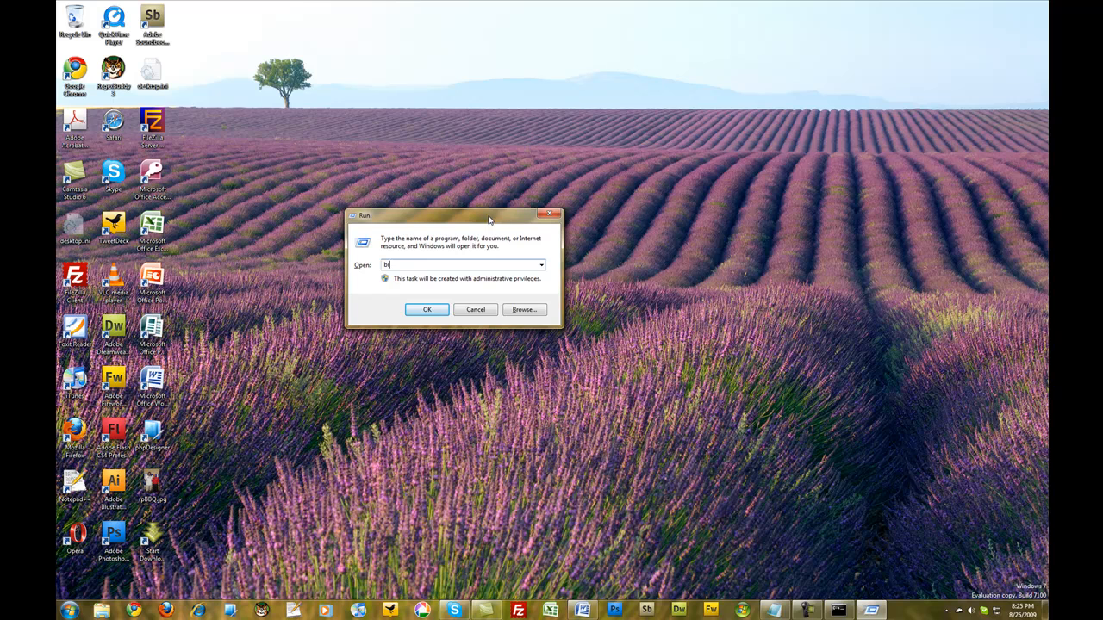
key(Return)
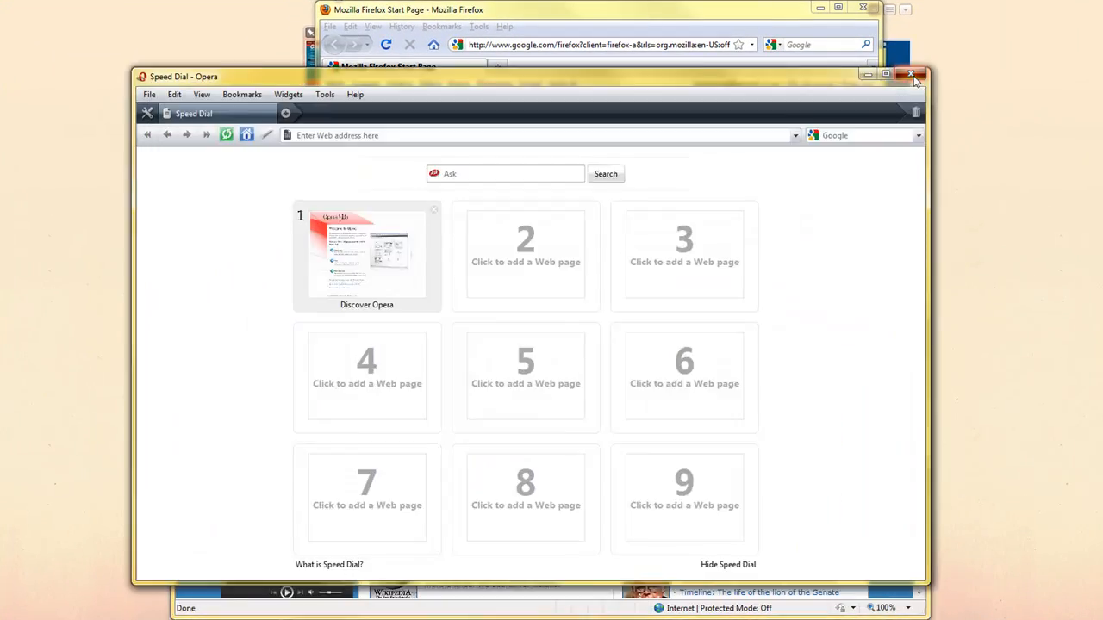
Step: Close all the open browser windows, including Opera, Safari, Firefox and Chrome
click(916, 77)
click(877, 92)
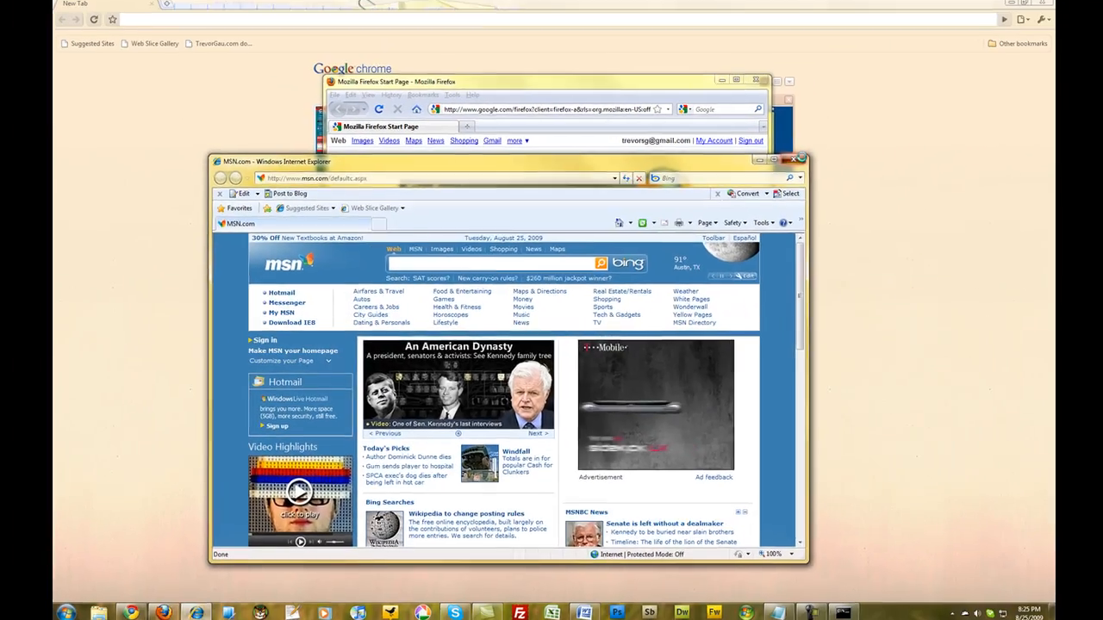
click(751, 84)
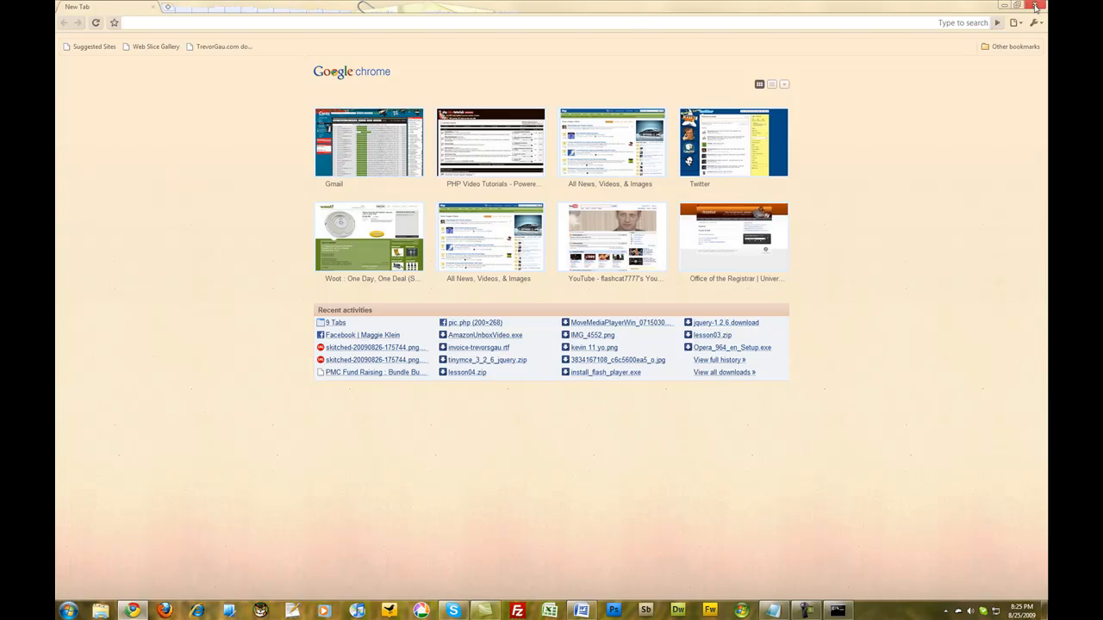
click(1036, 5)
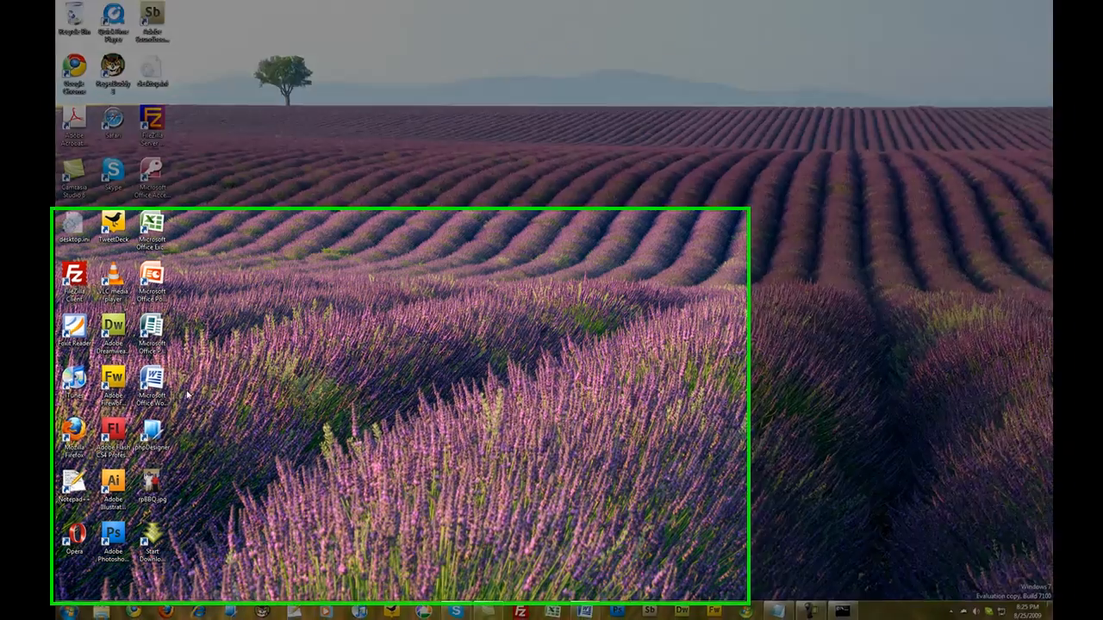
Step: Launch several programs at once from the Run dialog with the command m ff td skype chrome
key(super+r)
drag(153, 488, 345, 246)
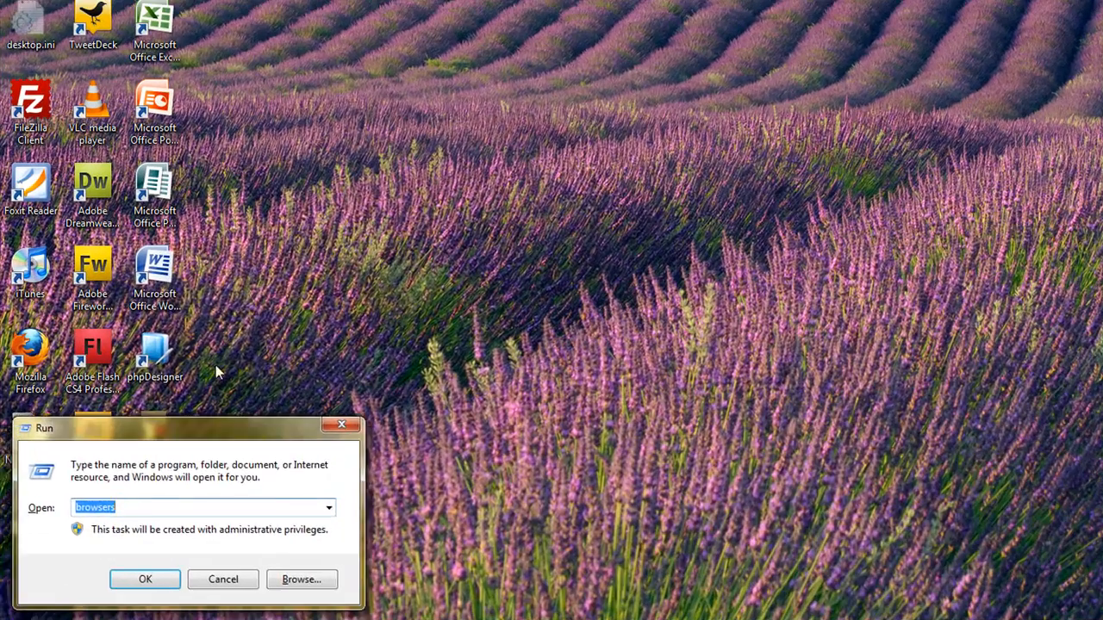
text(m)
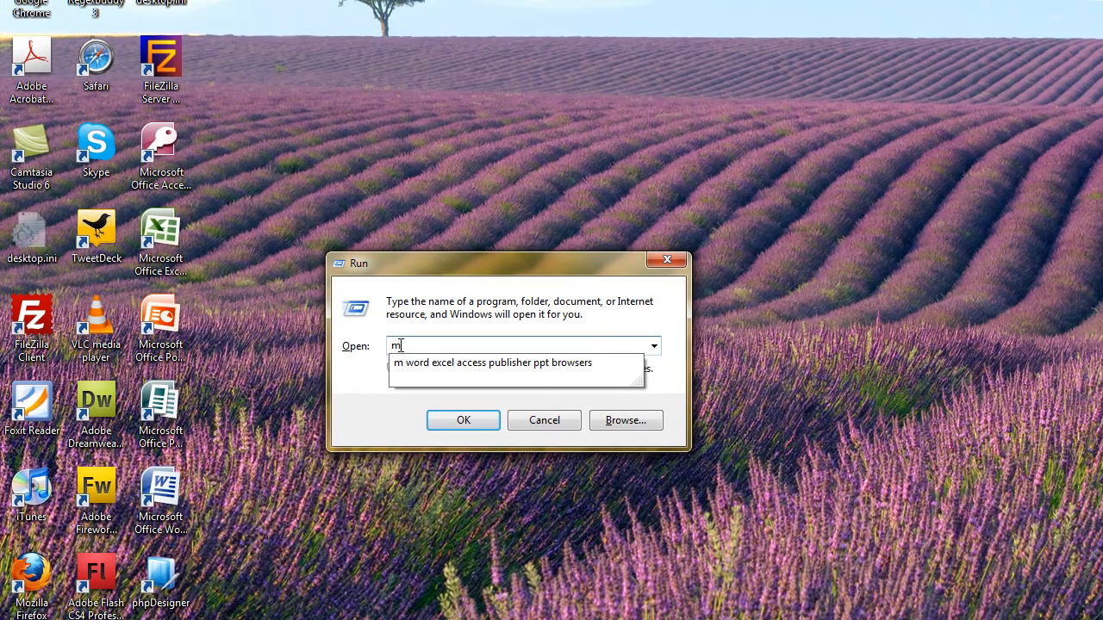
drag(403, 345, 391, 345)
click(415, 346)
text(i)
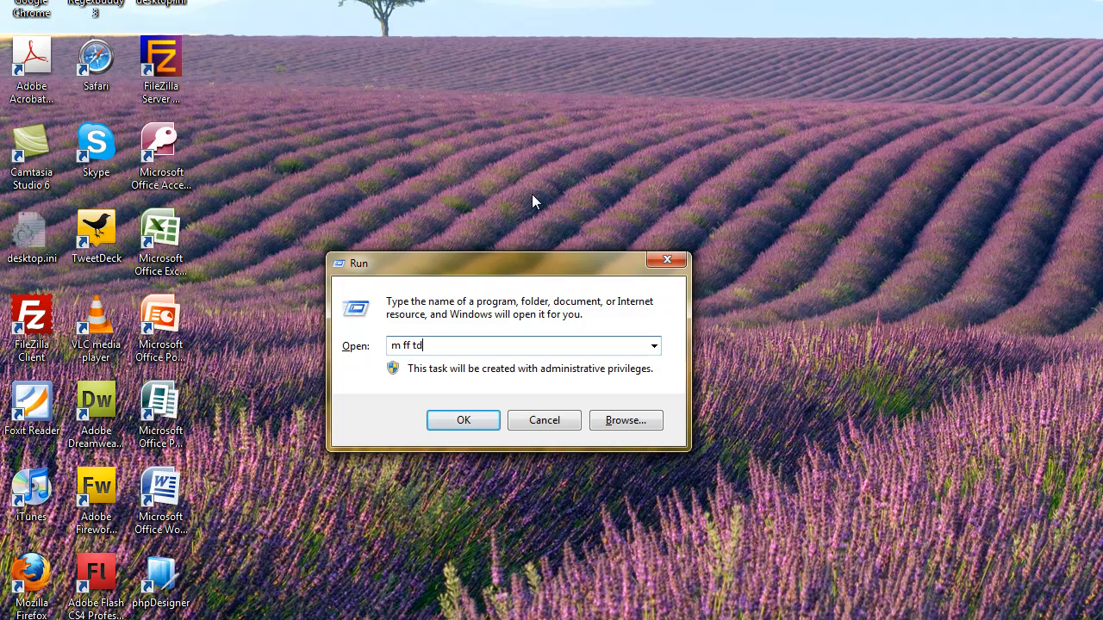
text(f td skype)
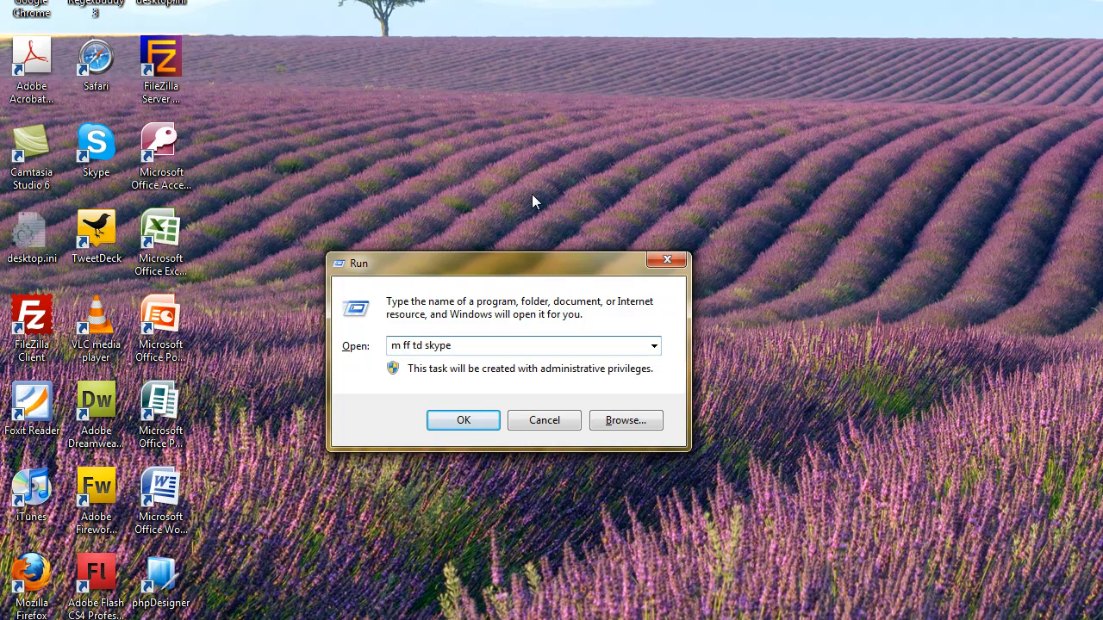
text( chrome)
key(Return)
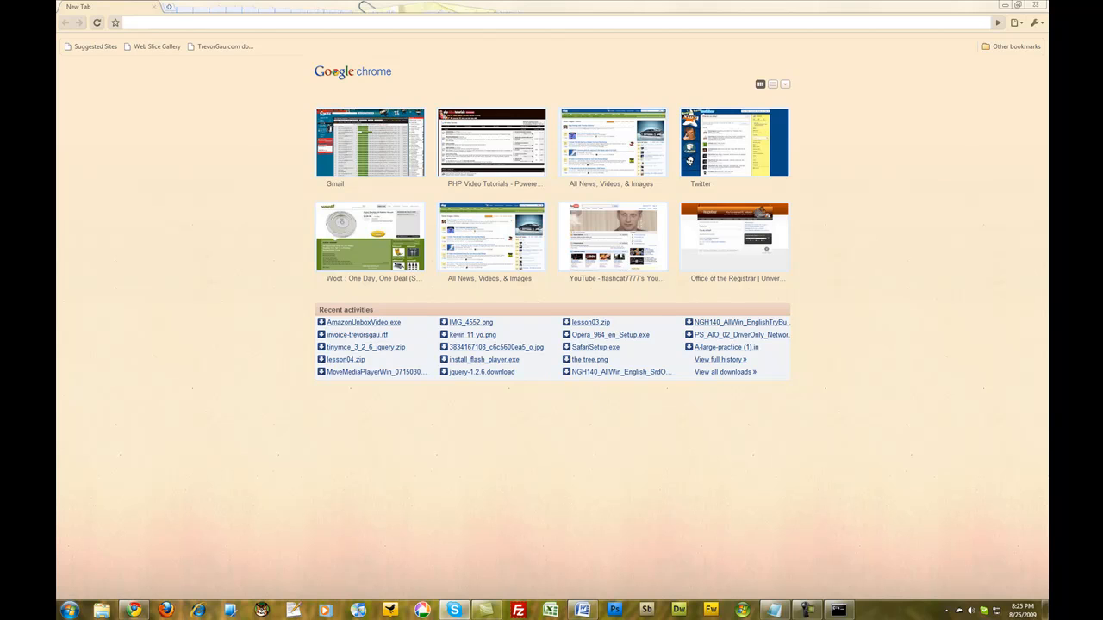
Step: Close the Chrome window and widen the TweetDeck window to bring the Mentions column into view
mouse_move(56, 141)
mouse_down()
mouse_move(525, 147)
mouse_move(57, 149)
mouse_up()
click(1028, 6)
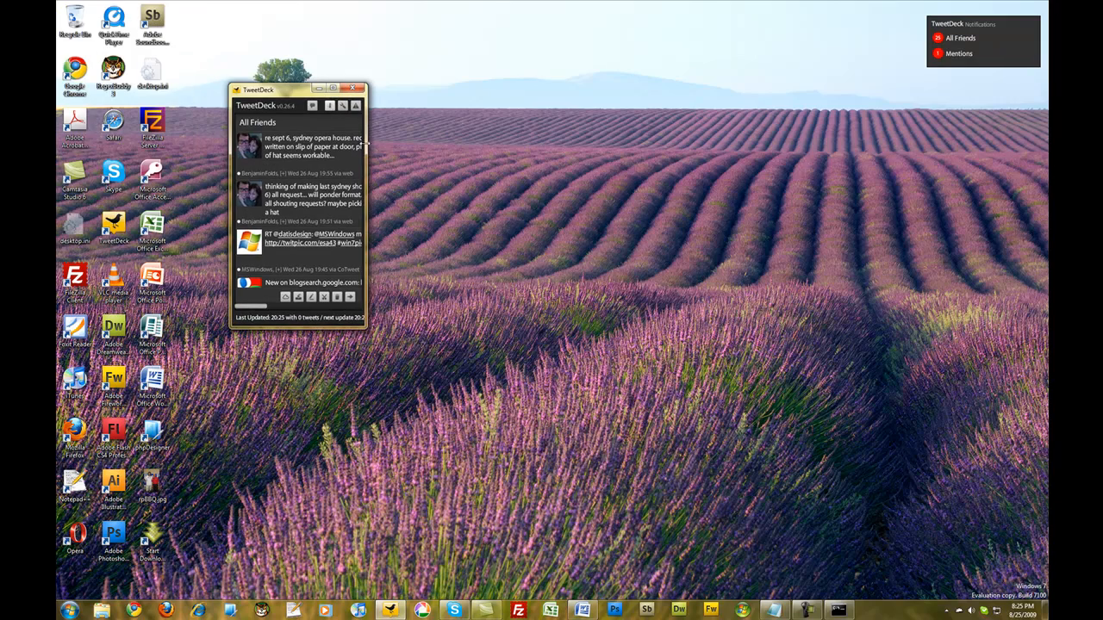
drag(371, 156, 517, 161)
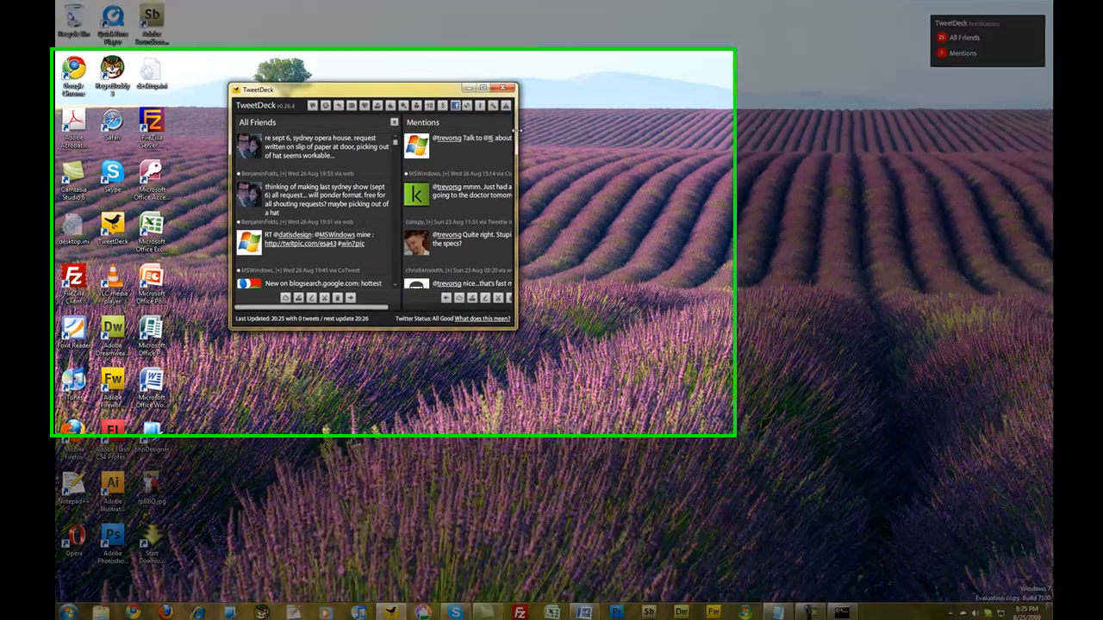